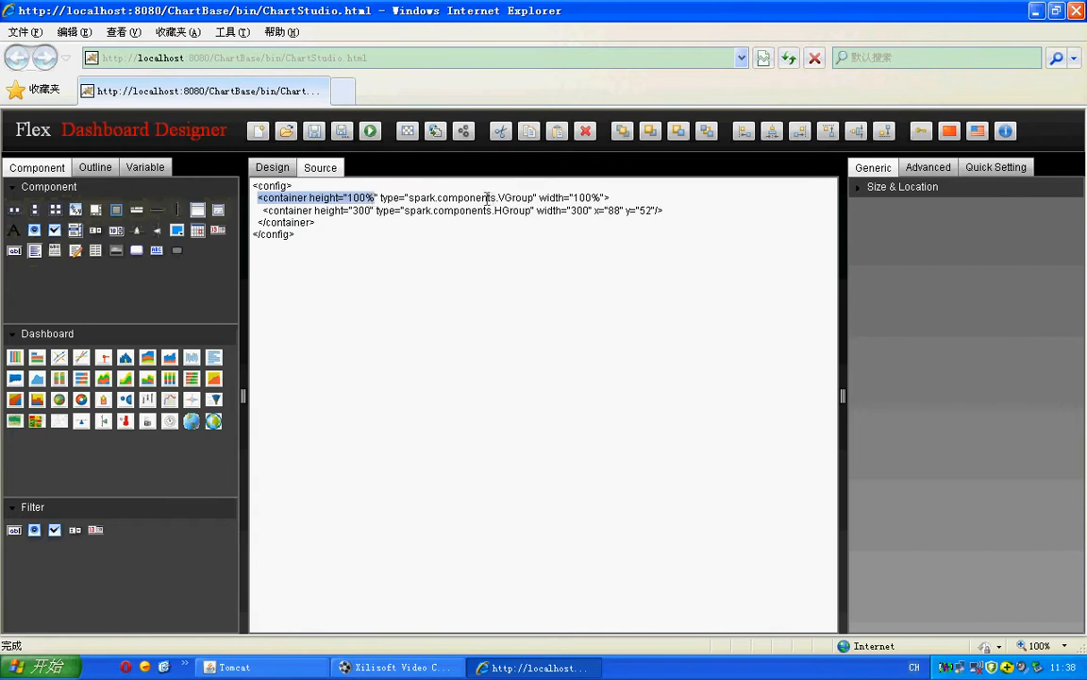
# Switch from the XML source to the design view and show the HGroup's size and location properties
pyautogui.moveTo(489, 198); pyautogui.dragTo(549, 200)
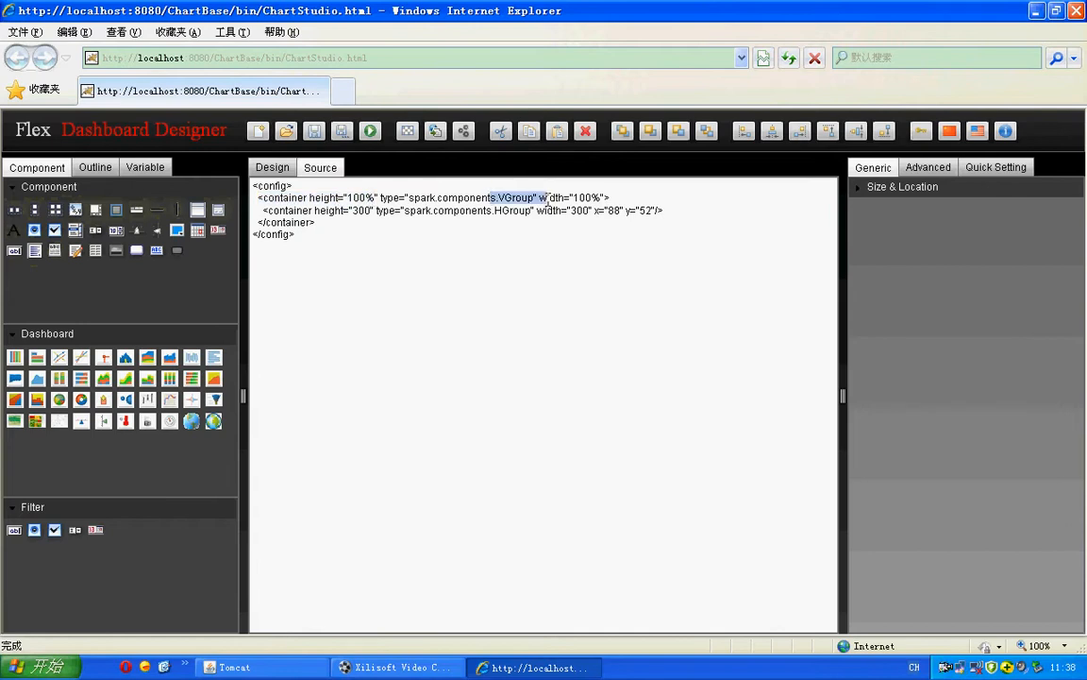
pyautogui.click(272, 167)
pyautogui.click(346, 264)
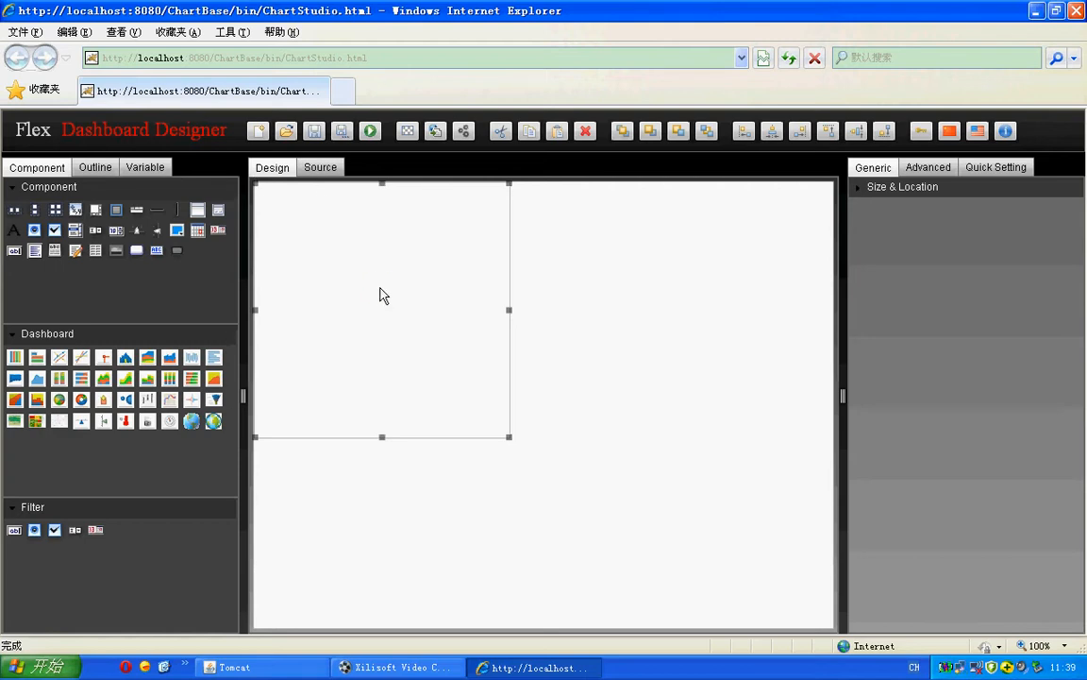
pyautogui.click(875, 188)
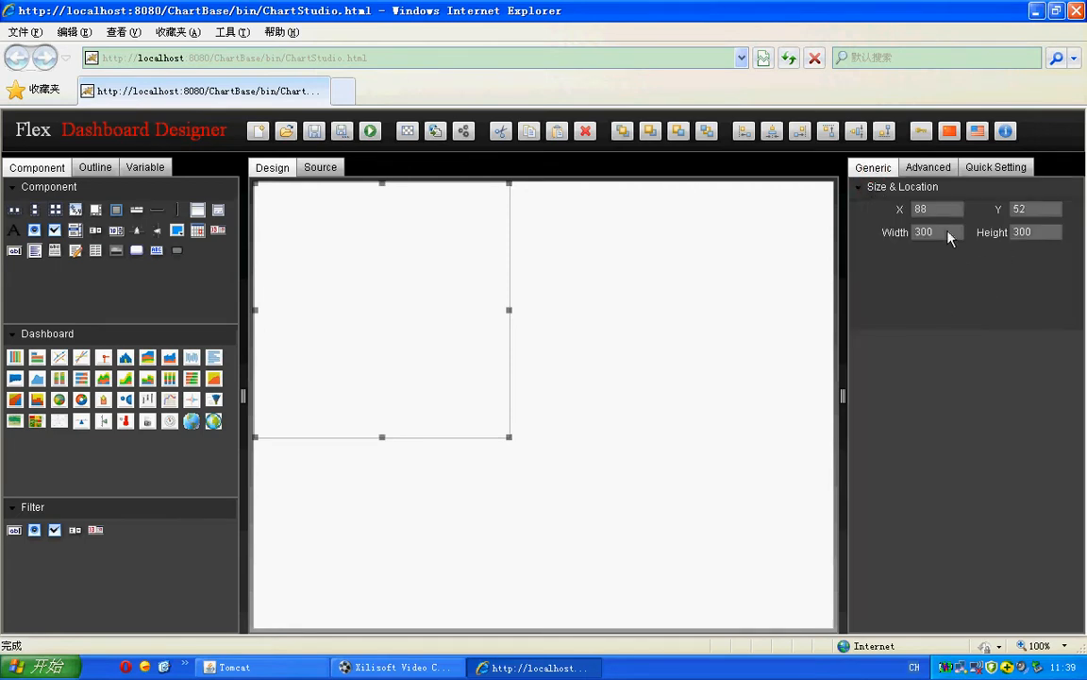
# Set the HGroup to 400 wide and 200 high, and enlarge it freehand to about 647 by 472
pyautogui.moveTo(946, 233); pyautogui.dragTo(904, 235)
pyautogui.write('4')
pyautogui.click(1045, 231)
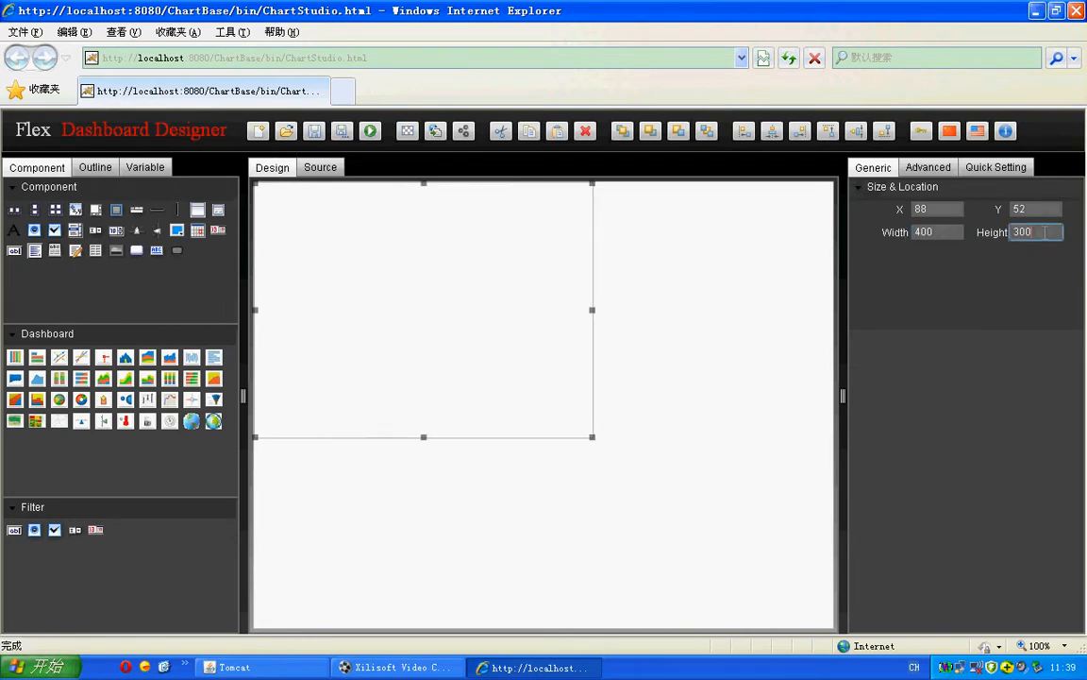
pyautogui.write('3')
pyautogui.write('2')
pyautogui.write('00')
pyautogui.click(658, 351)
pyautogui.click(536, 304)
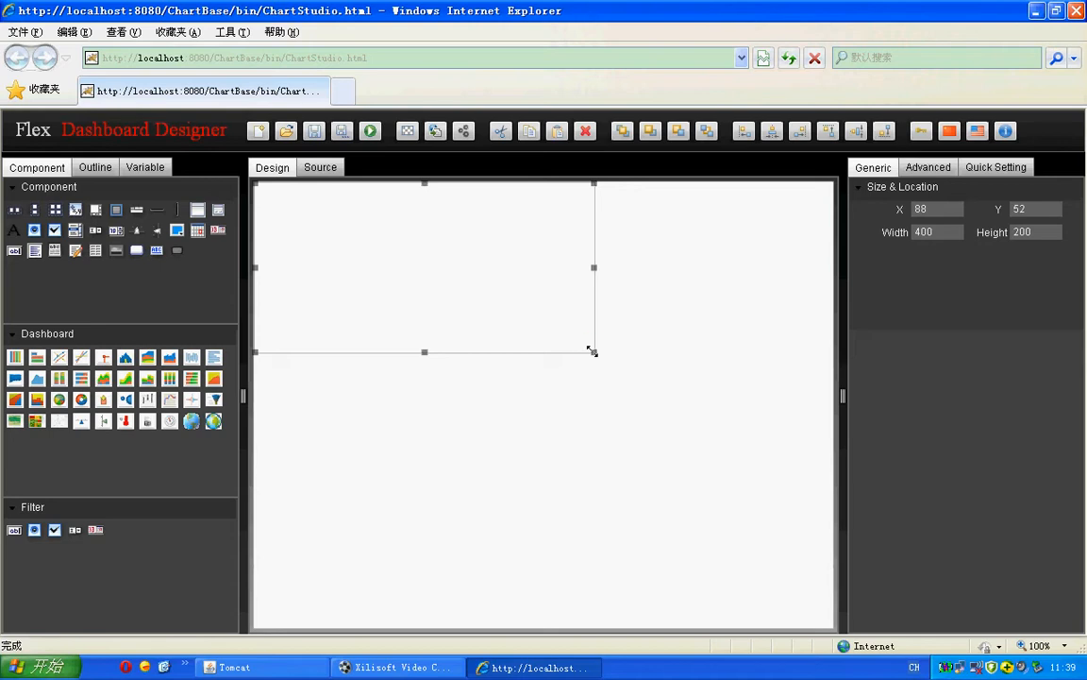
pyautogui.moveTo(592, 351); pyautogui.dragTo(803, 583)
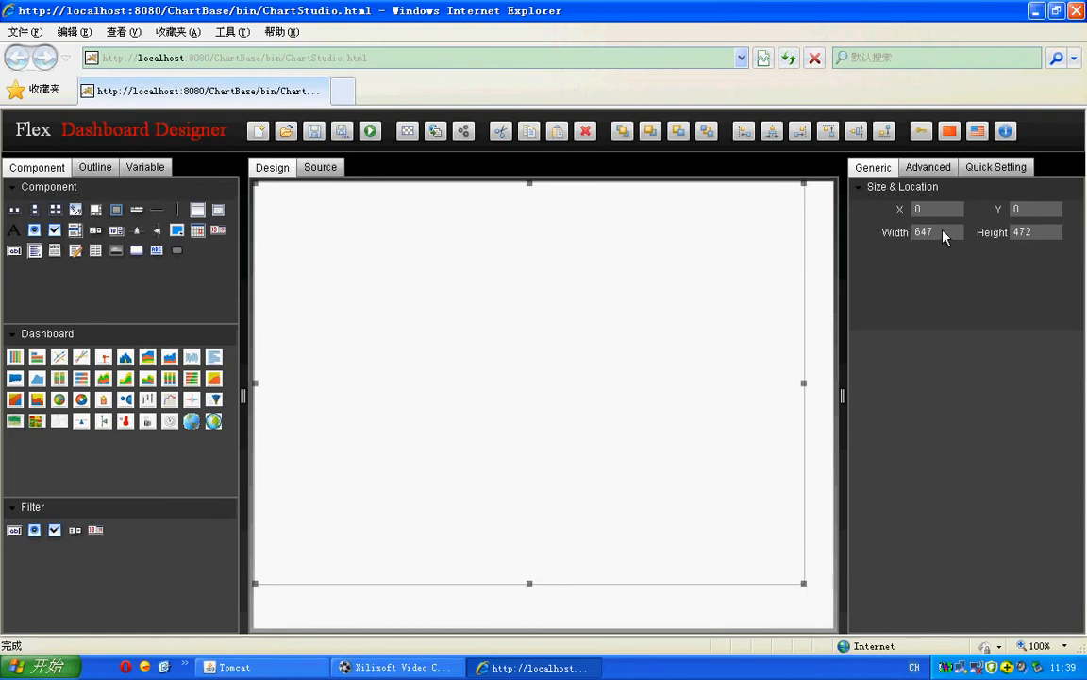
# Set the HGroup's width to 100% and its height to 50
pyautogui.click(941, 230)
pyautogui.press('BackSpace')
pyautogui.press('BackSpace')
pyautogui.write('100')
pyautogui.click(1044, 230)
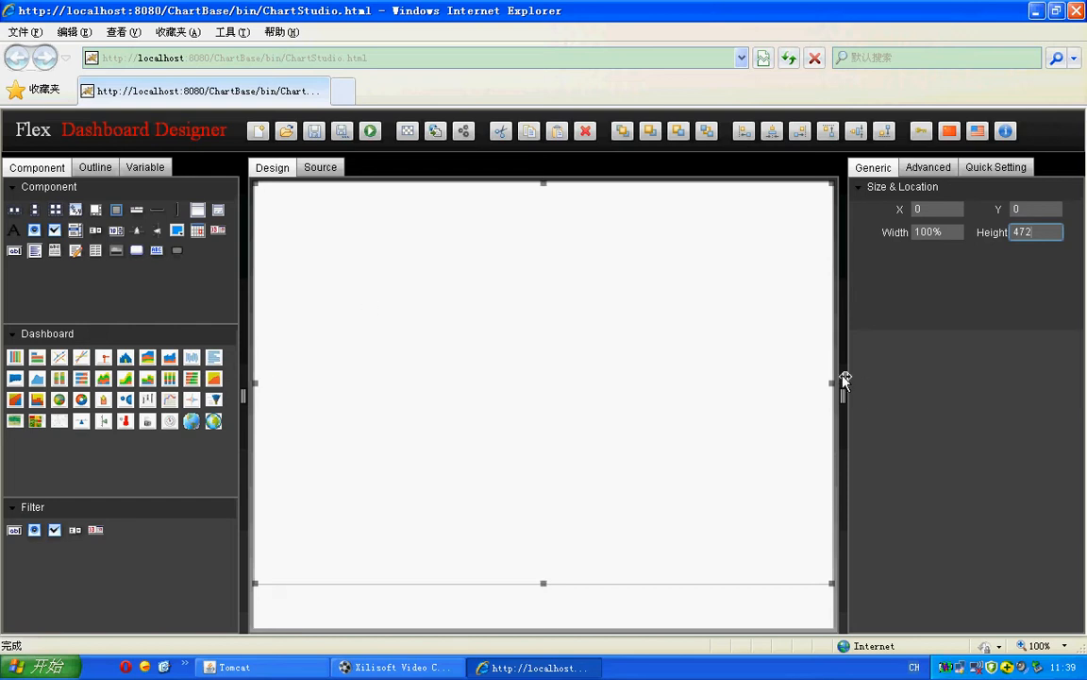
pyautogui.doubleClick(1037, 232)
pyautogui.write('50')
pyautogui.click(912, 336)
pyautogui.click(475, 216)
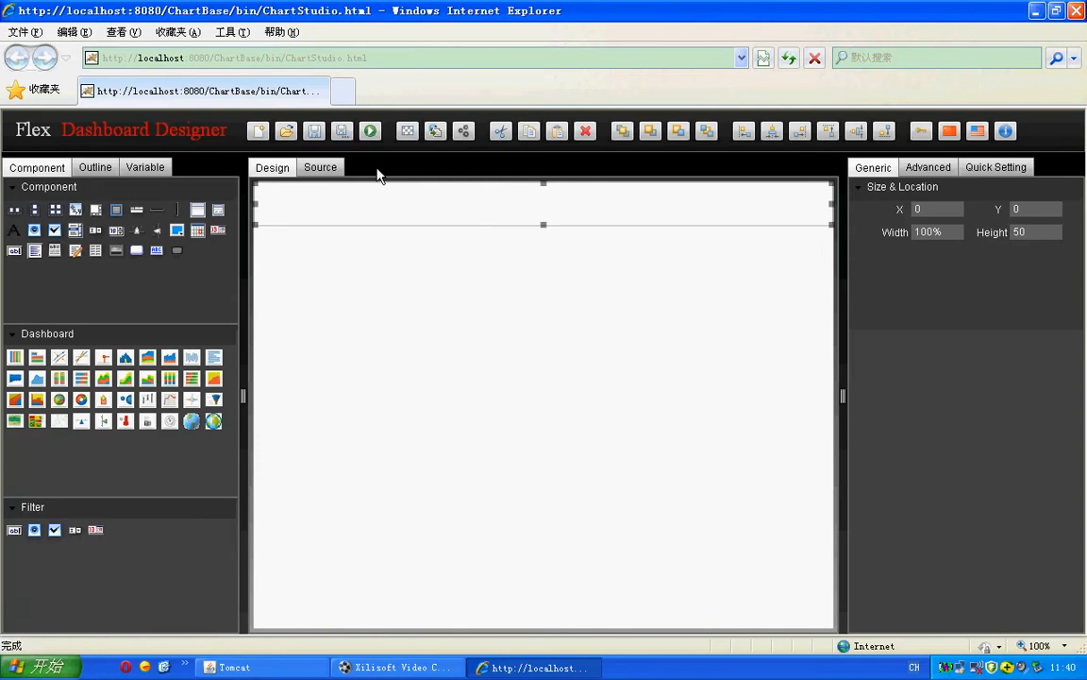
# Review the XML source for the outer VGroup container and the nested HGroup's height and width attributes
pyautogui.click(321, 168)
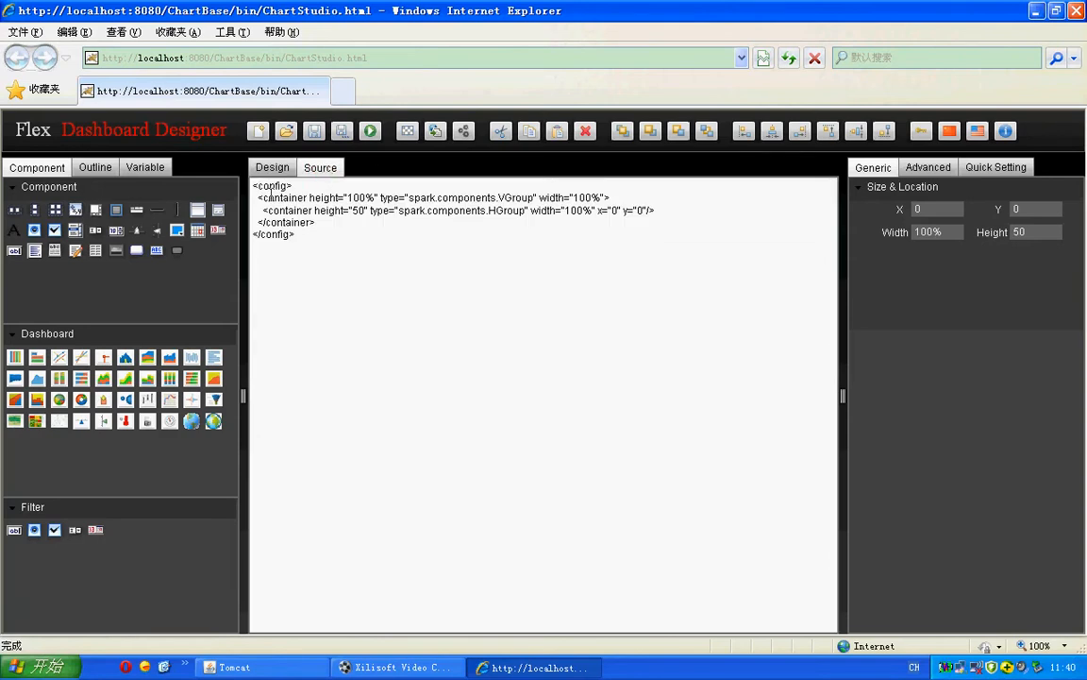
pyautogui.moveTo(260, 197); pyautogui.dragTo(622, 194)
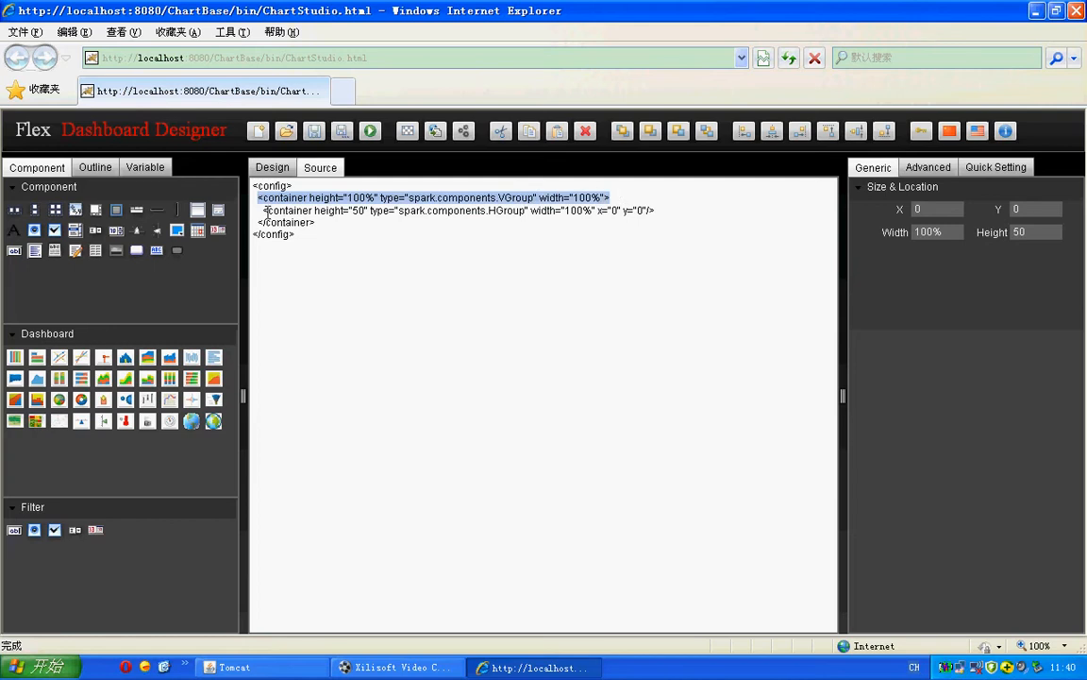
pyautogui.moveTo(268, 210); pyautogui.dragTo(366, 213)
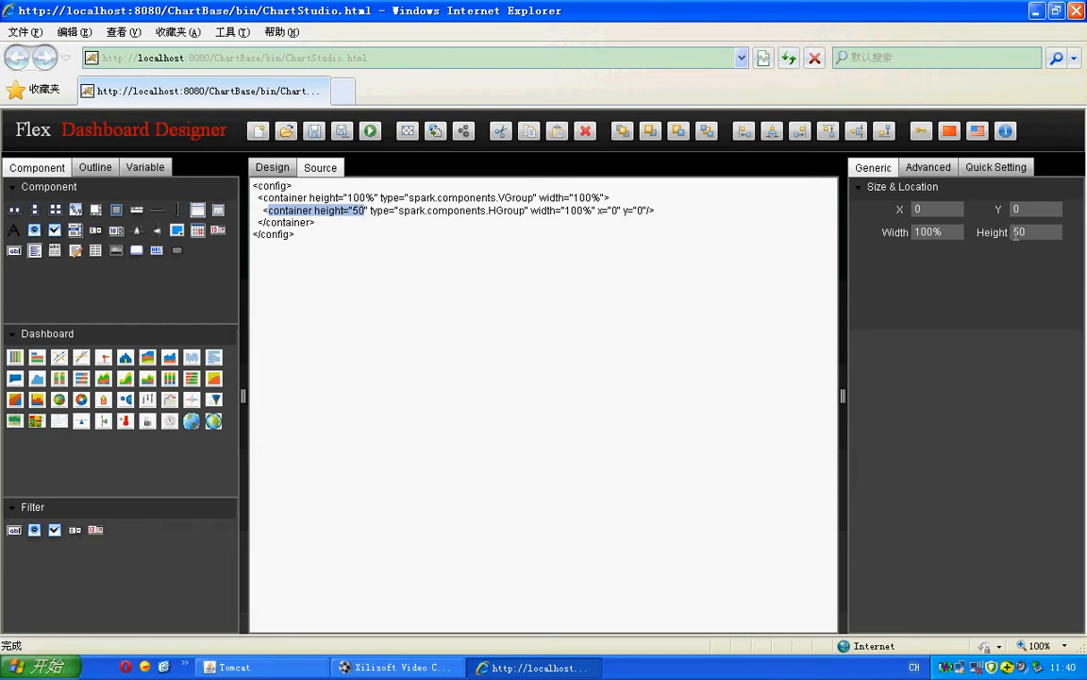
pyautogui.click(527, 210)
pyautogui.moveTo(531, 210); pyautogui.dragTo(593, 210)
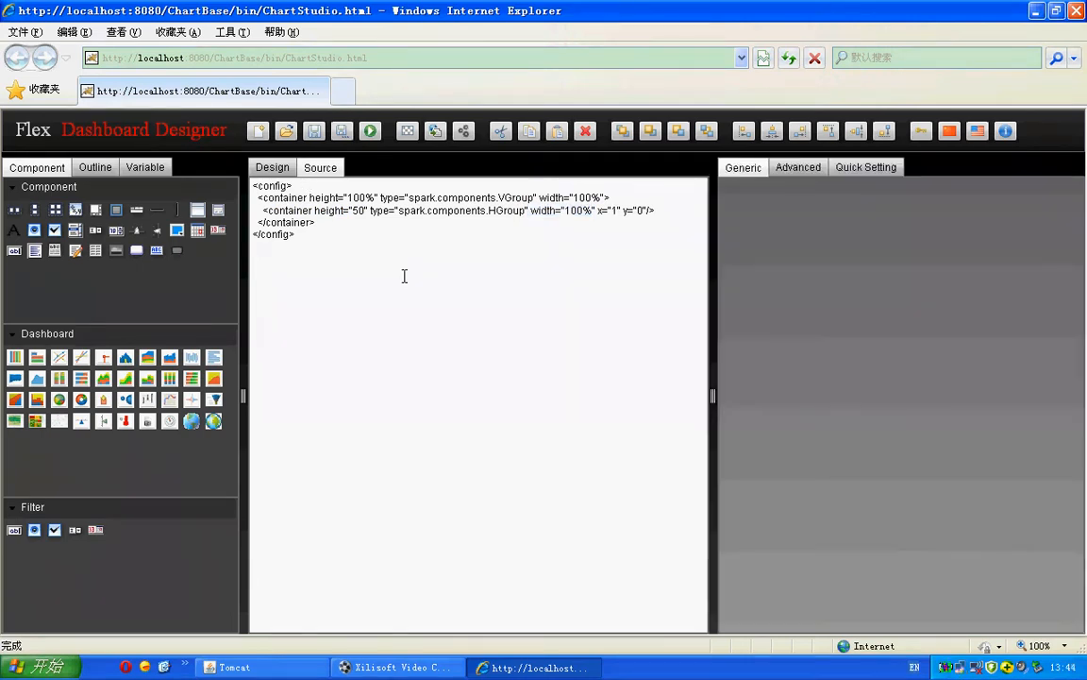
# Return to the design view and add a VGroup container below the HGroup
pyautogui.click(270, 174)
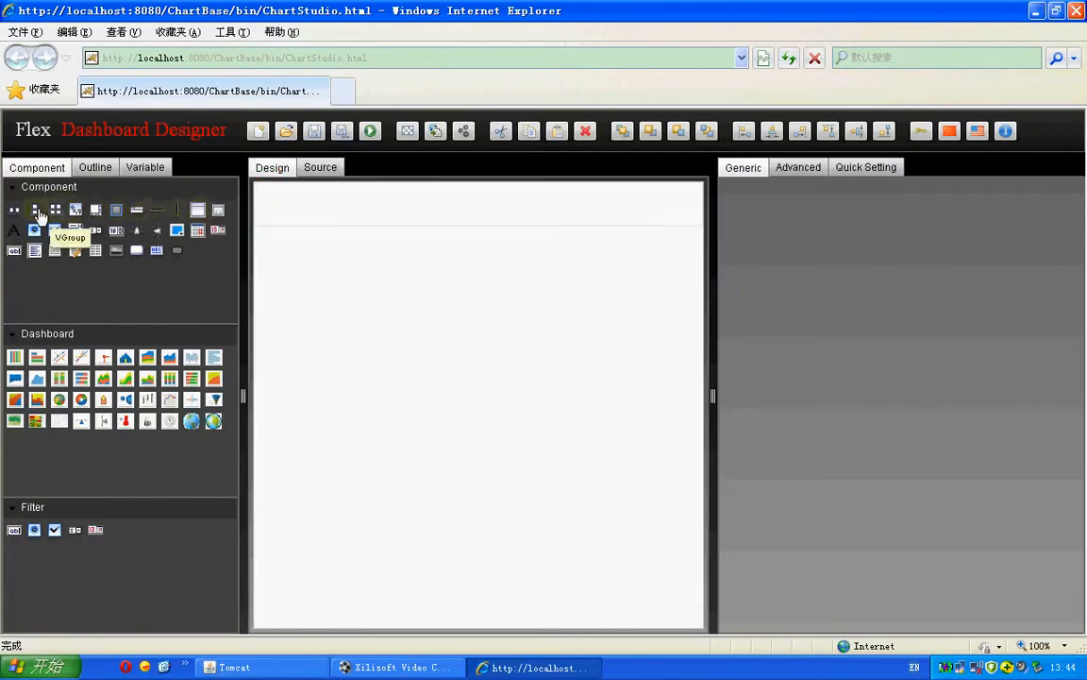
pyautogui.moveTo(38, 216); pyautogui.dragTo(638, 351)
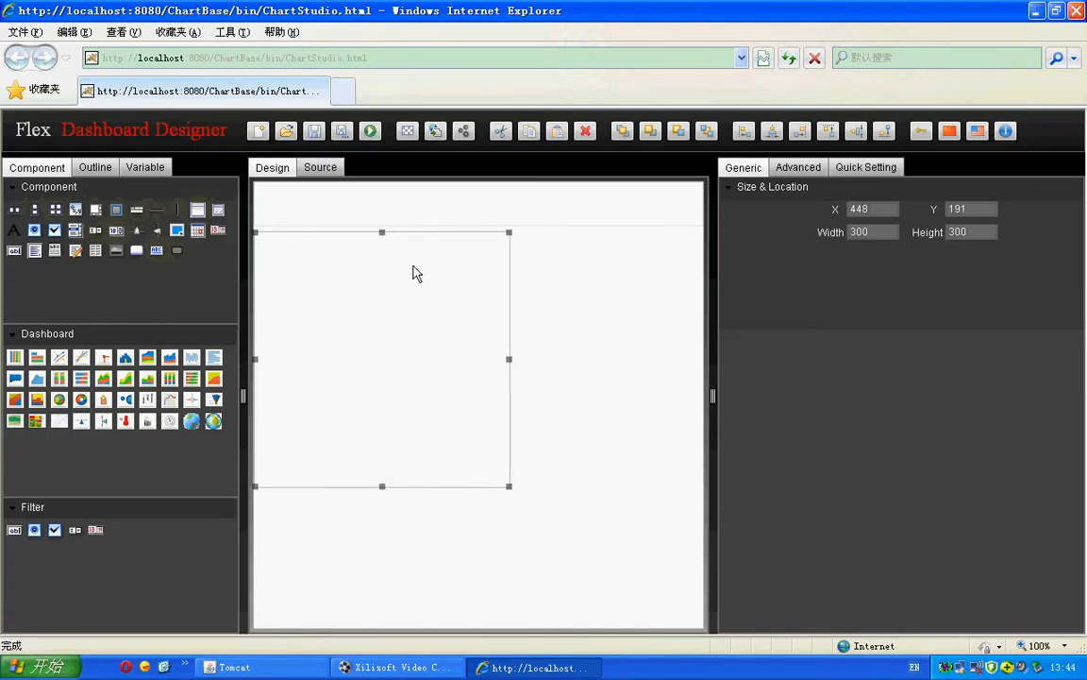
pyautogui.click(421, 208)
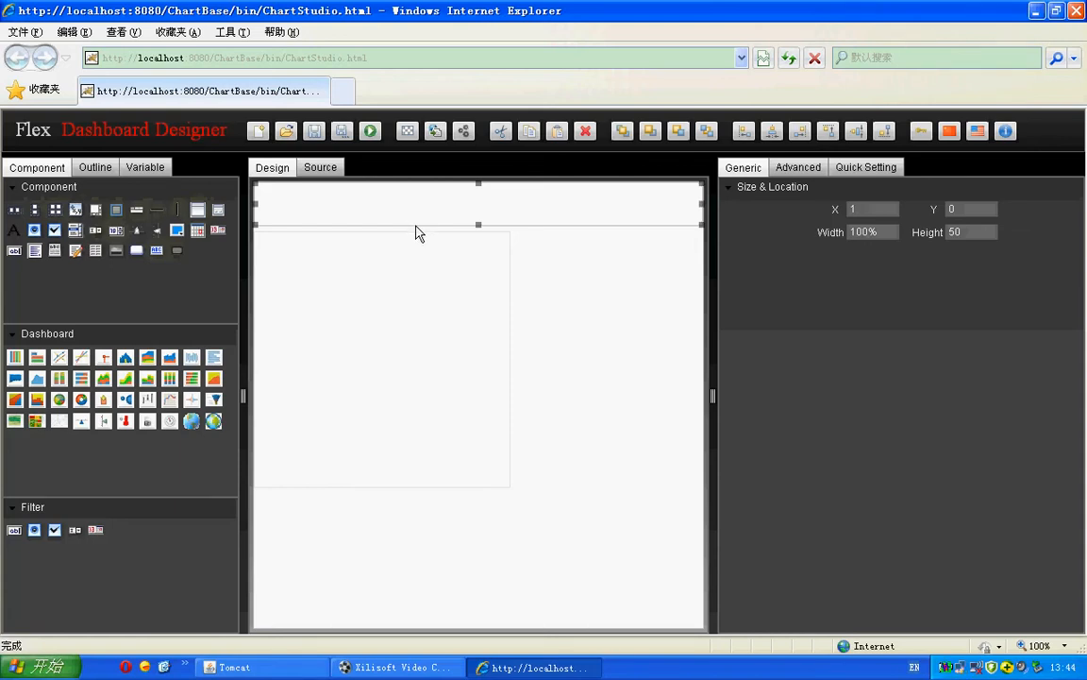
# Set the new VGroup's width and height both to 100%
pyautogui.click(449, 319)
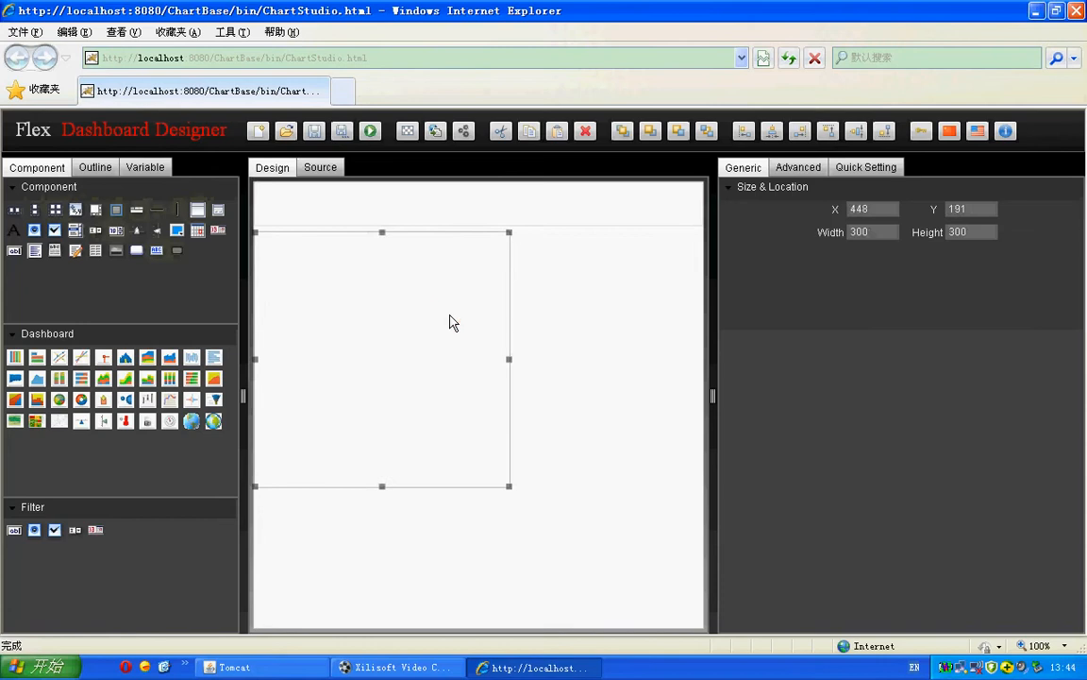
pyautogui.click(850, 234)
pyautogui.write('100%')
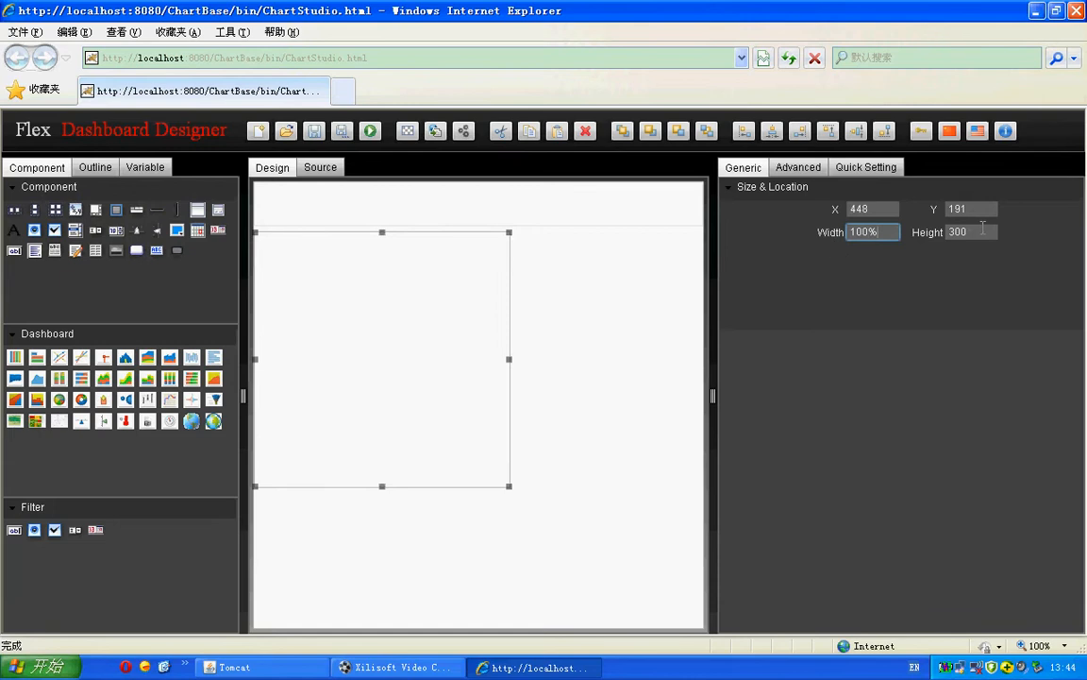
pyautogui.click(982, 231)
pyautogui.write('100')
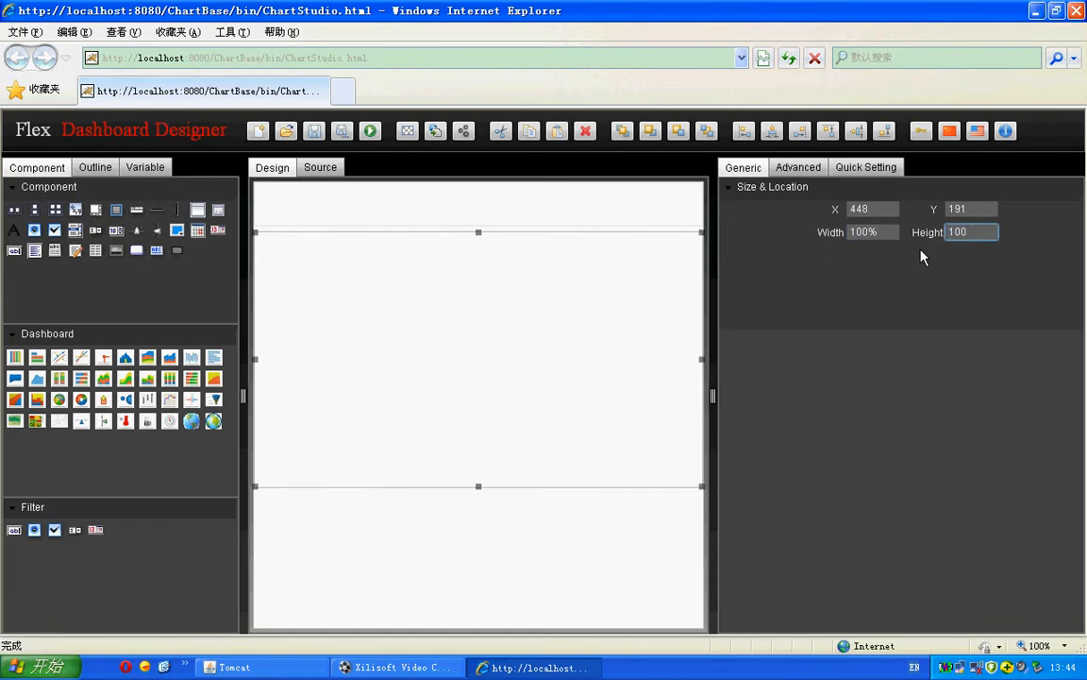
pyautogui.write('%')
pyautogui.press('Return')
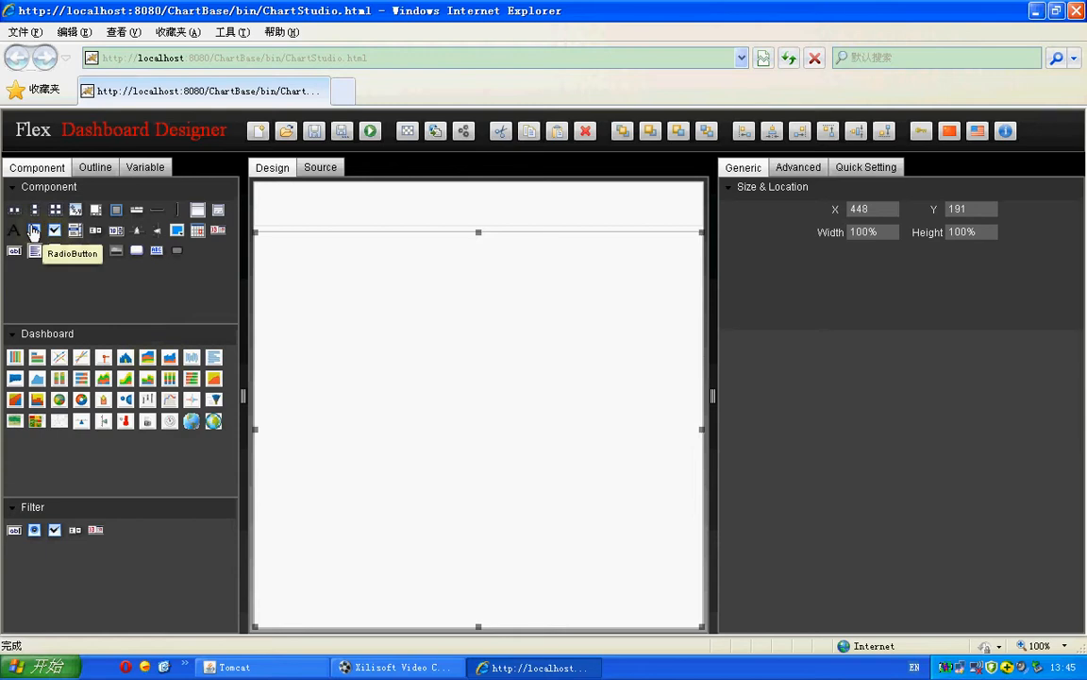
# Add a RadioButton and a check box to the HGroup at the top of the dashboard
pyautogui.moveTo(34, 232); pyautogui.dragTo(287, 200)
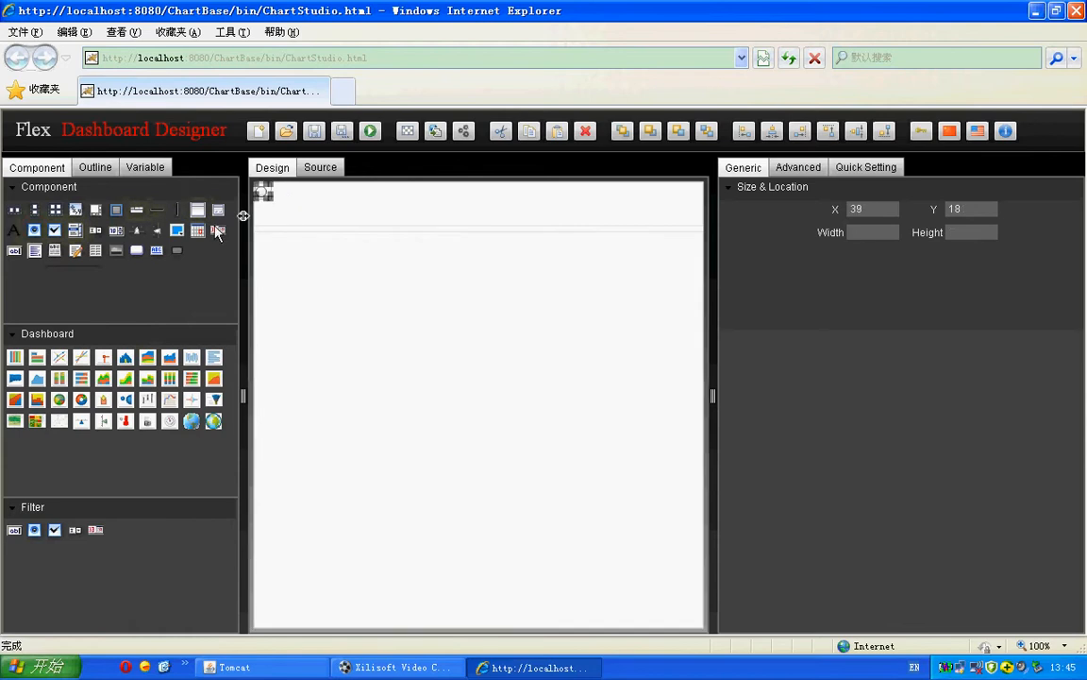
pyautogui.moveTo(55, 230); pyautogui.dragTo(289, 199)
pyautogui.click(284, 213)
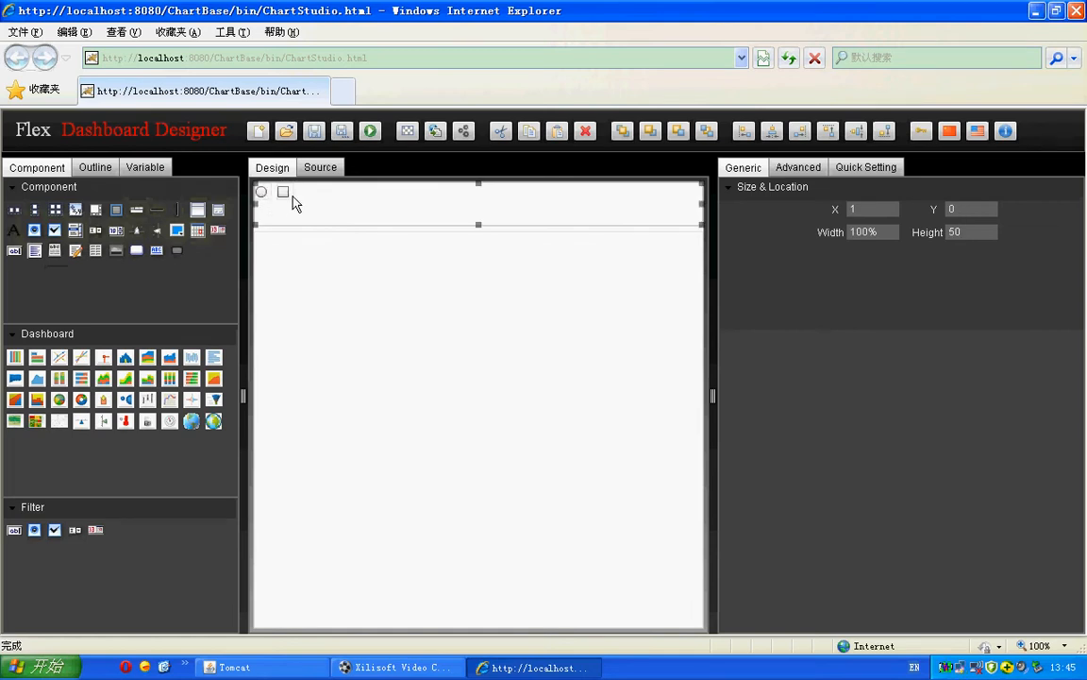
pyautogui.click(449, 208)
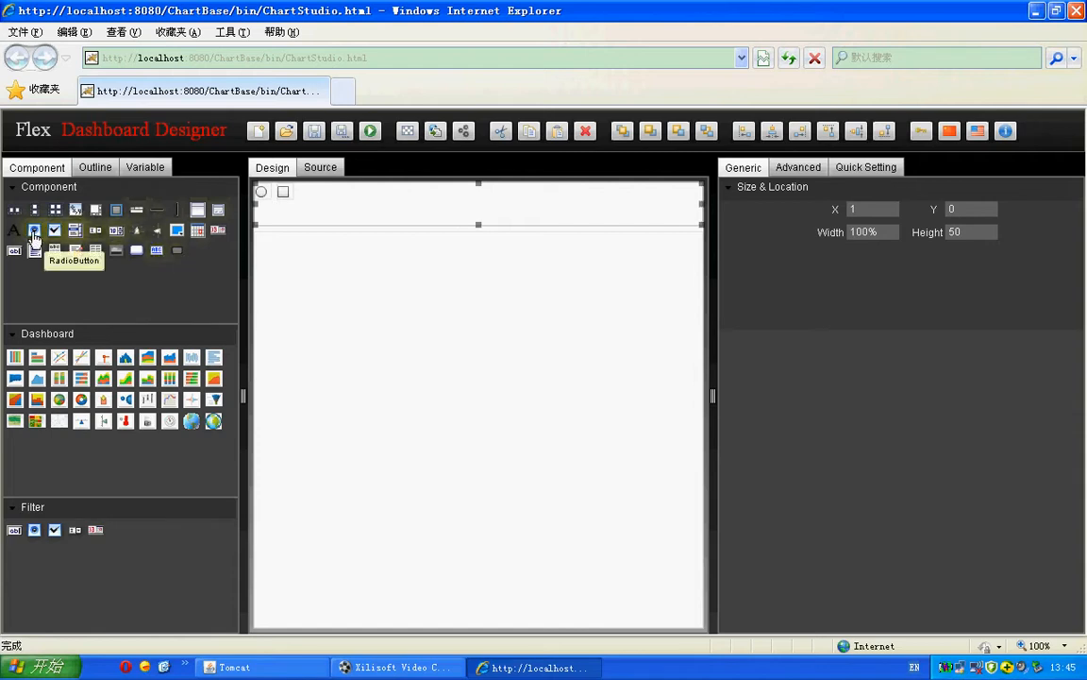
# Add a RadioButton and a check box to the lower VGroup
pyautogui.moveTo(34, 231); pyautogui.dragTo(273, 245)
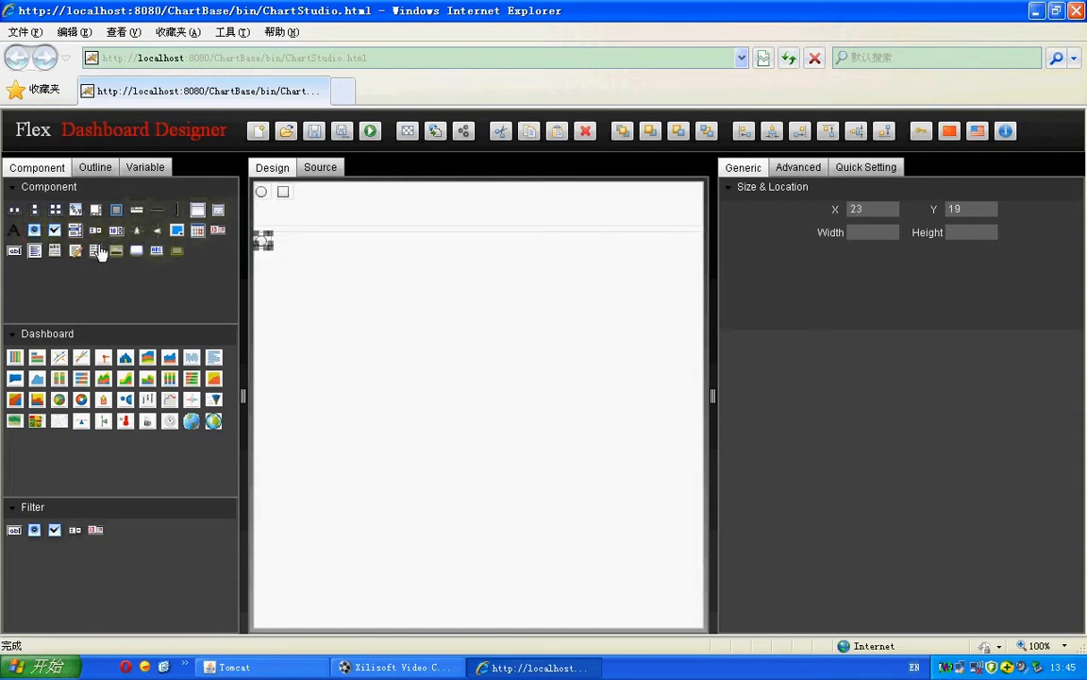
pyautogui.moveTo(57, 232); pyautogui.dragTo(263, 265)
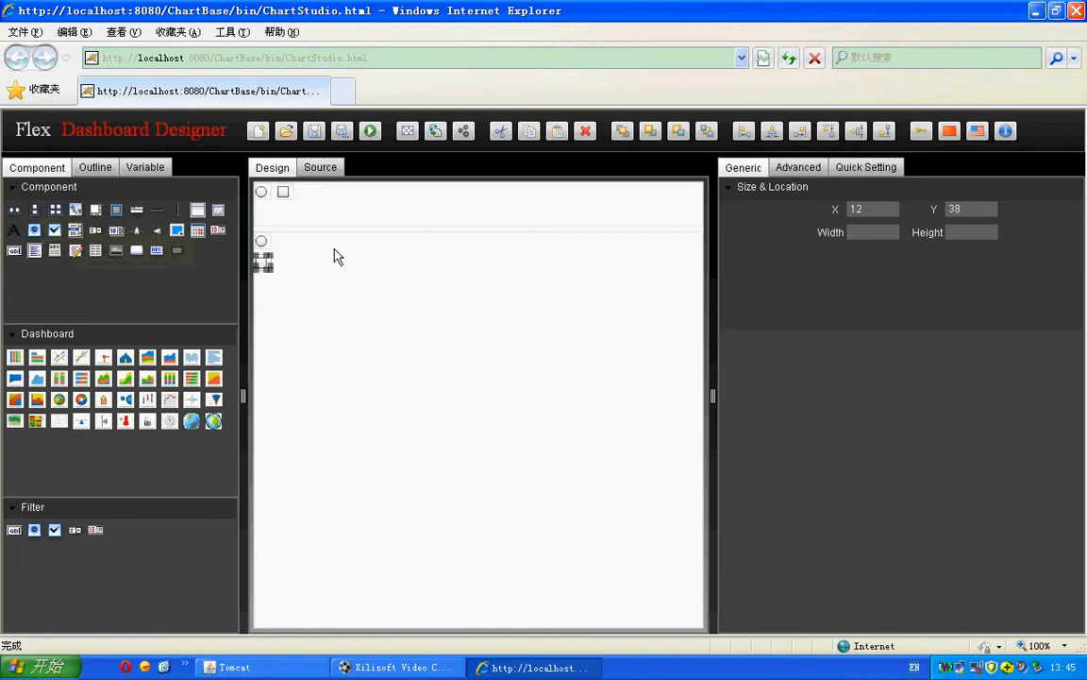
pyautogui.click(395, 302)
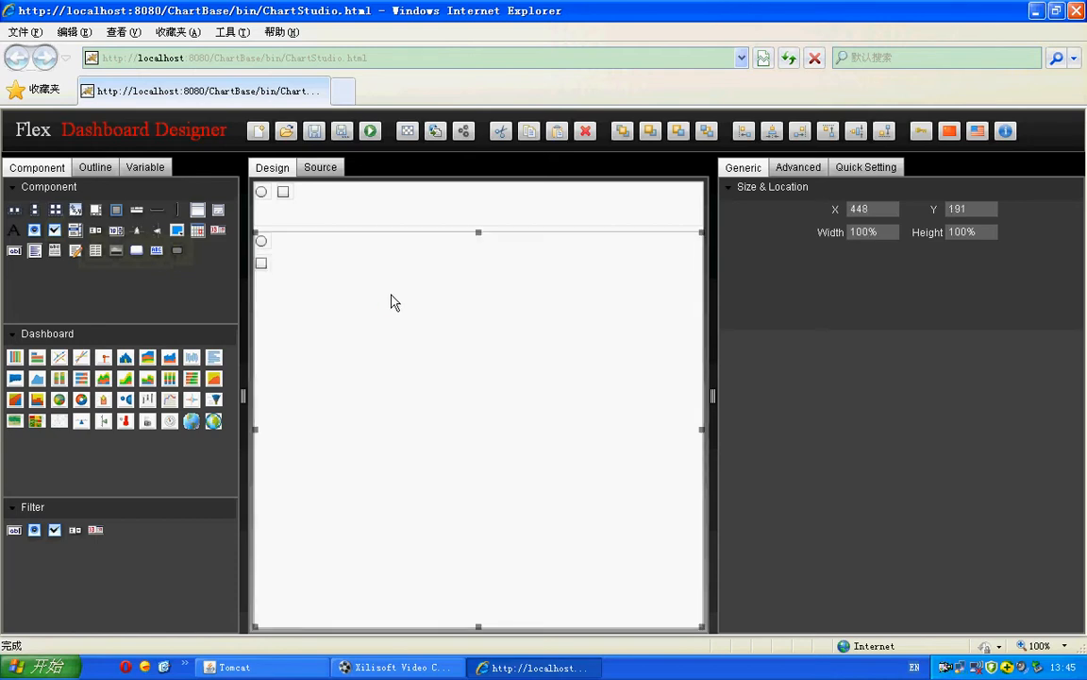
# Set the width of the check box in the lower VGroup to 20 and its height to 60
pyautogui.click(263, 268)
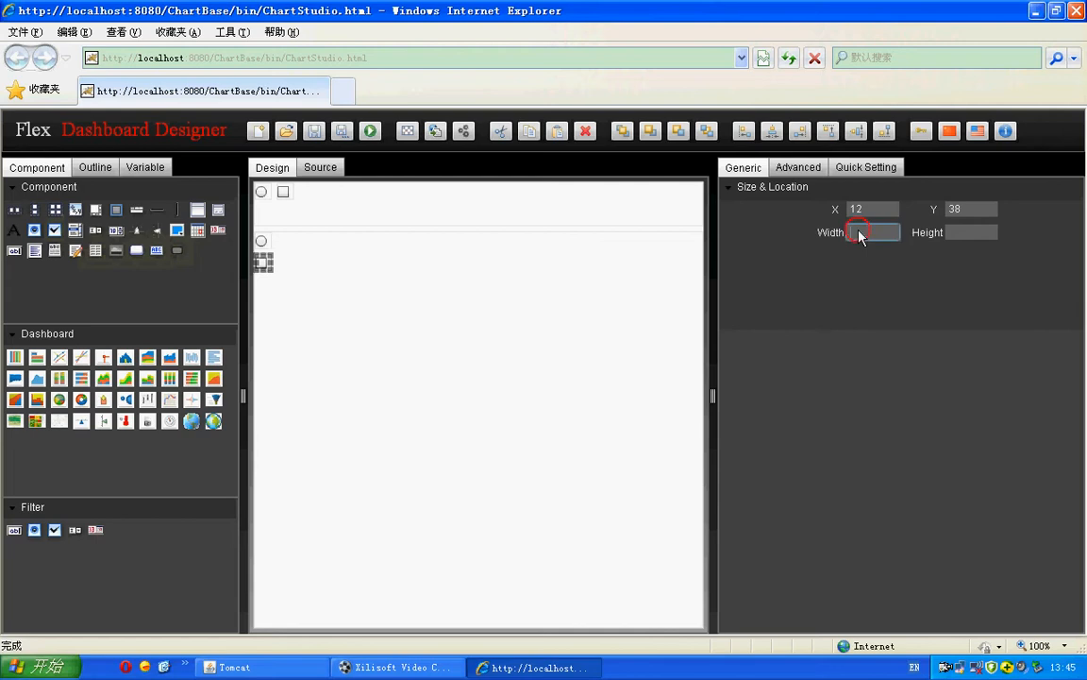
pyautogui.write('20')
pyautogui.click(963, 232)
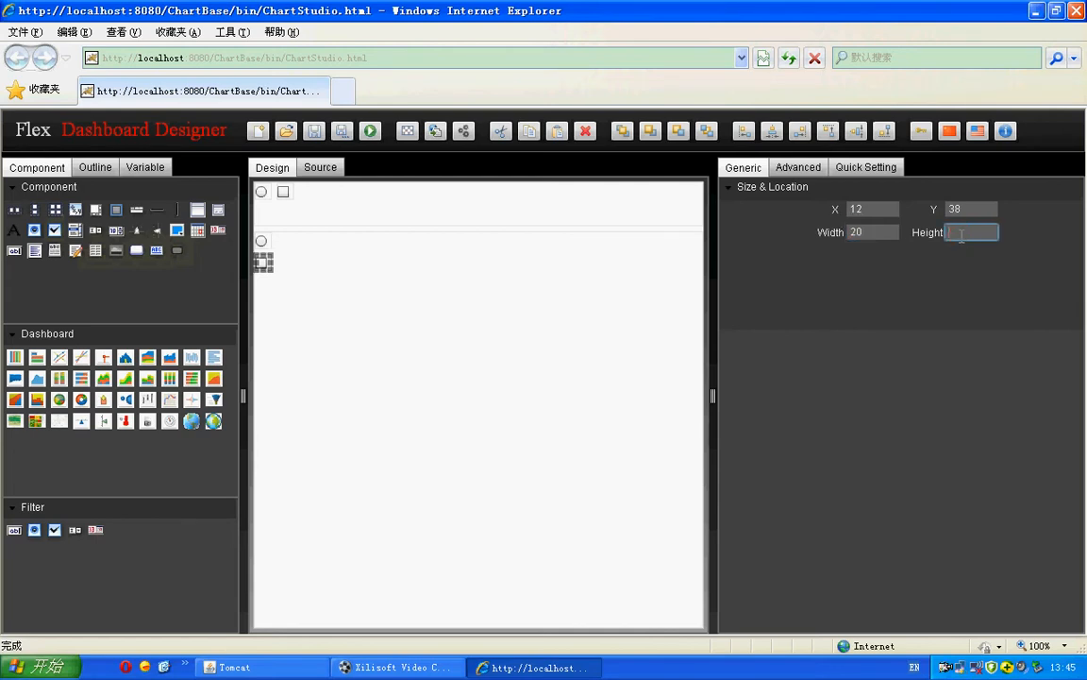
pyautogui.click(607, 375)
pyautogui.click(266, 278)
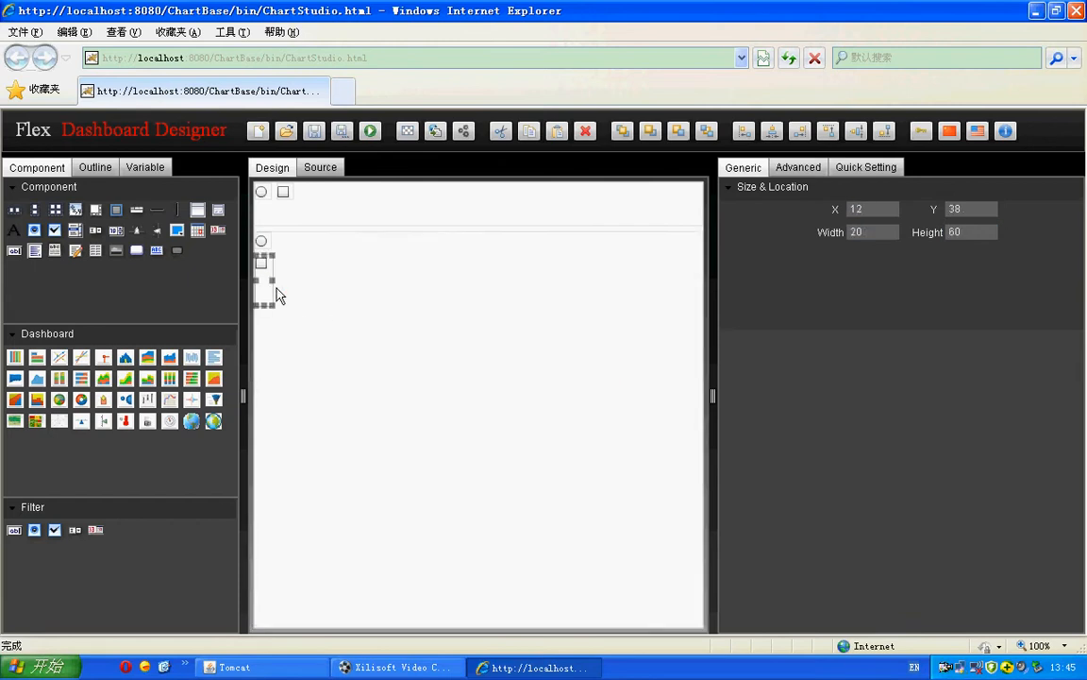
pyautogui.click(330, 296)
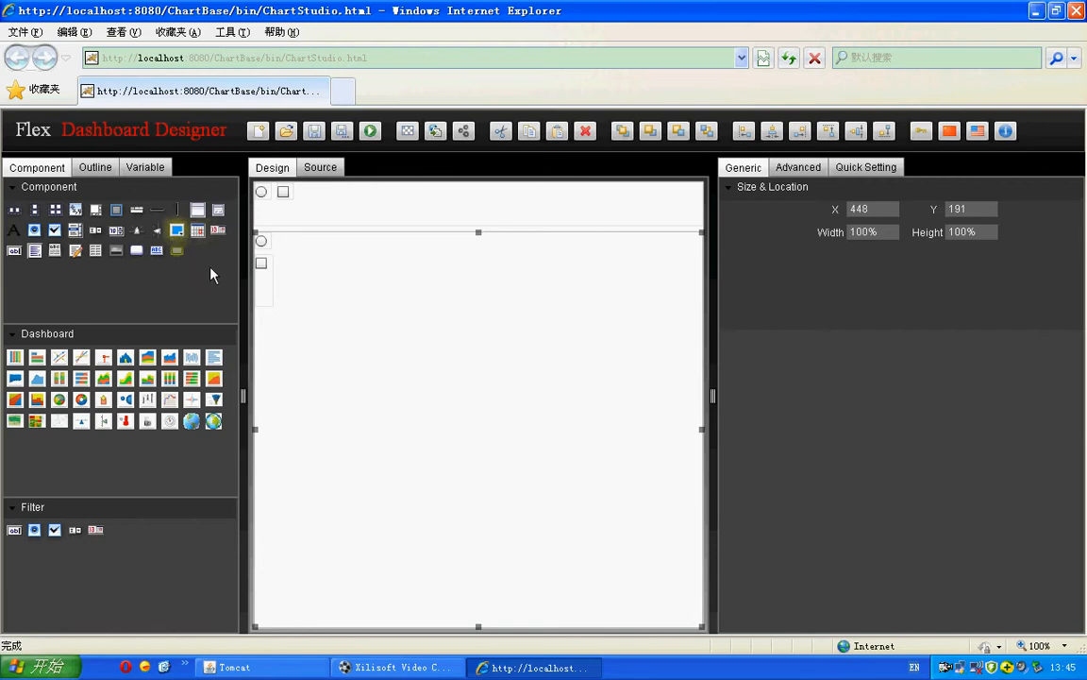
# Resize the check box in the lower VGroup freehand so that it is wider and shorter
pyautogui.click(264, 290)
pyautogui.moveTo(271, 305); pyautogui.dragTo(305, 288)
pyautogui.click(350, 323)
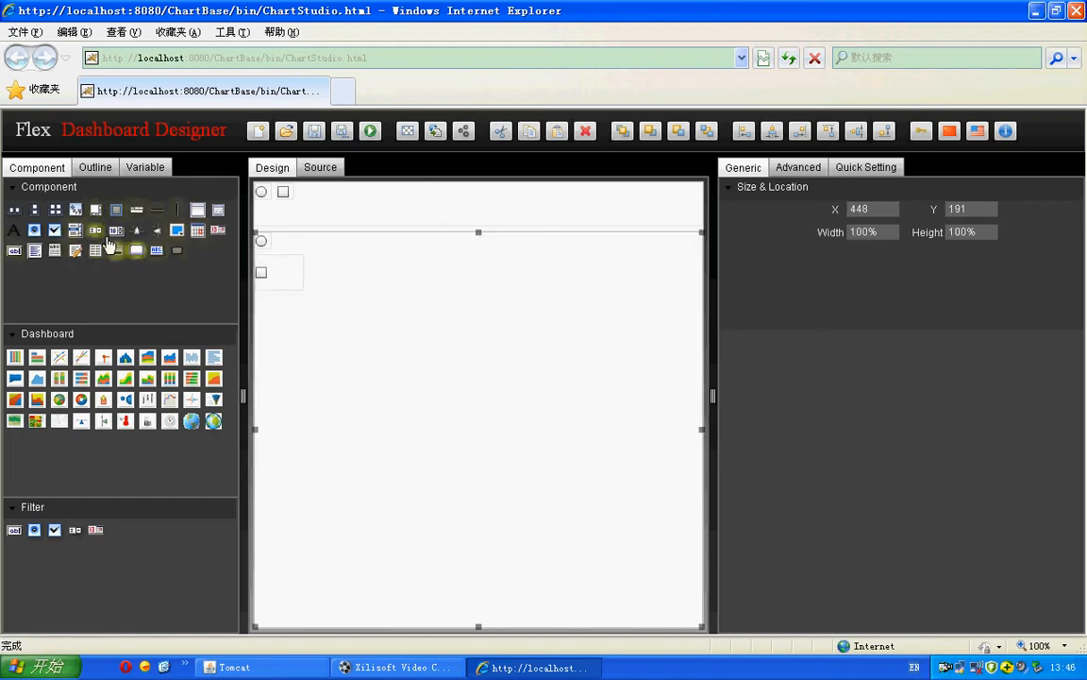
# Add a color picker below the lower VGroup's check box, enlarge it to about 364 by 128, and pick the color 33FF99
pyautogui.moveTo(176, 236); pyautogui.dragTo(442, 354)
pyautogui.moveTo(273, 319); pyautogui.dragTo(563, 404)
pyautogui.click(459, 349)
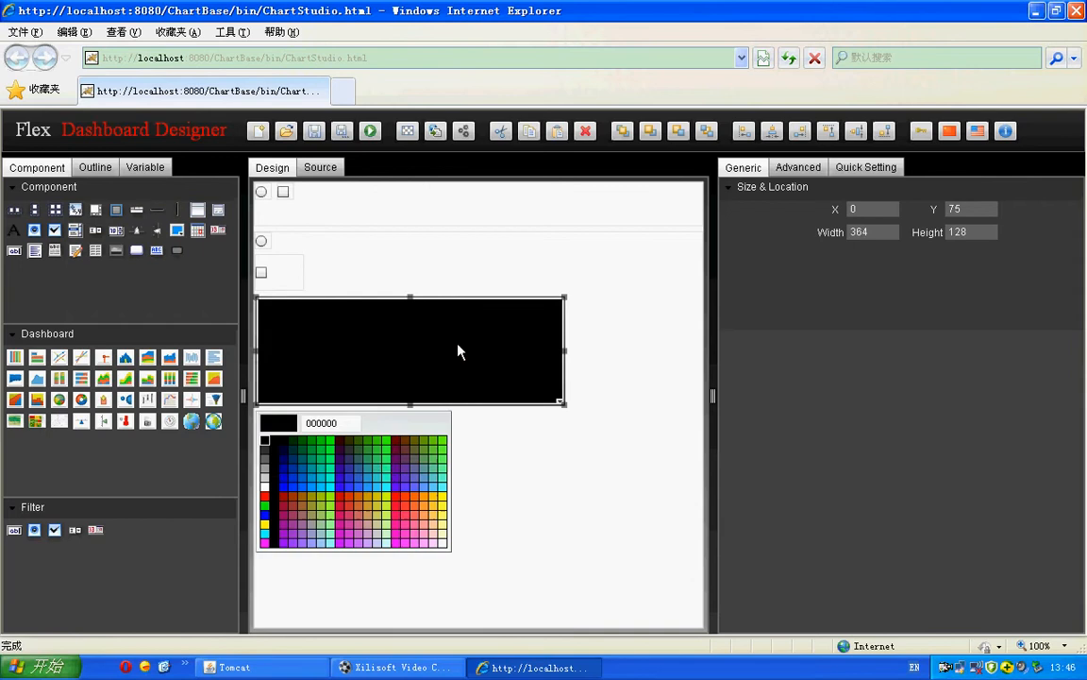
pyautogui.click(385, 468)
pyautogui.click(387, 472)
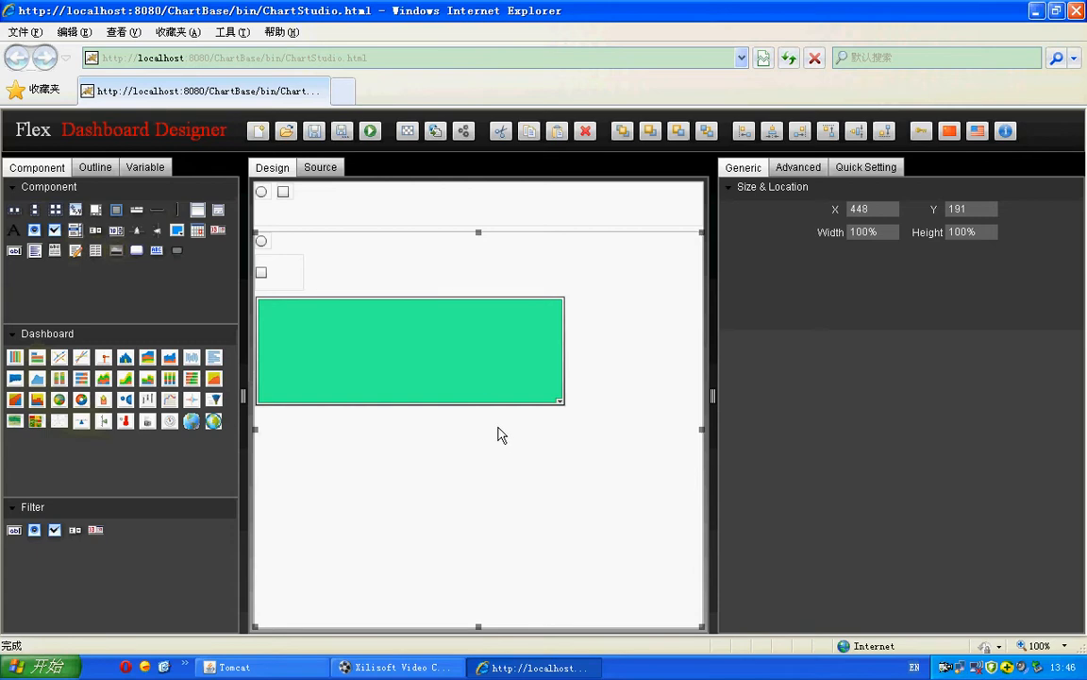
# Delete the color picker, the check box and the radio button from the lower VGroup
pyautogui.click(479, 375)
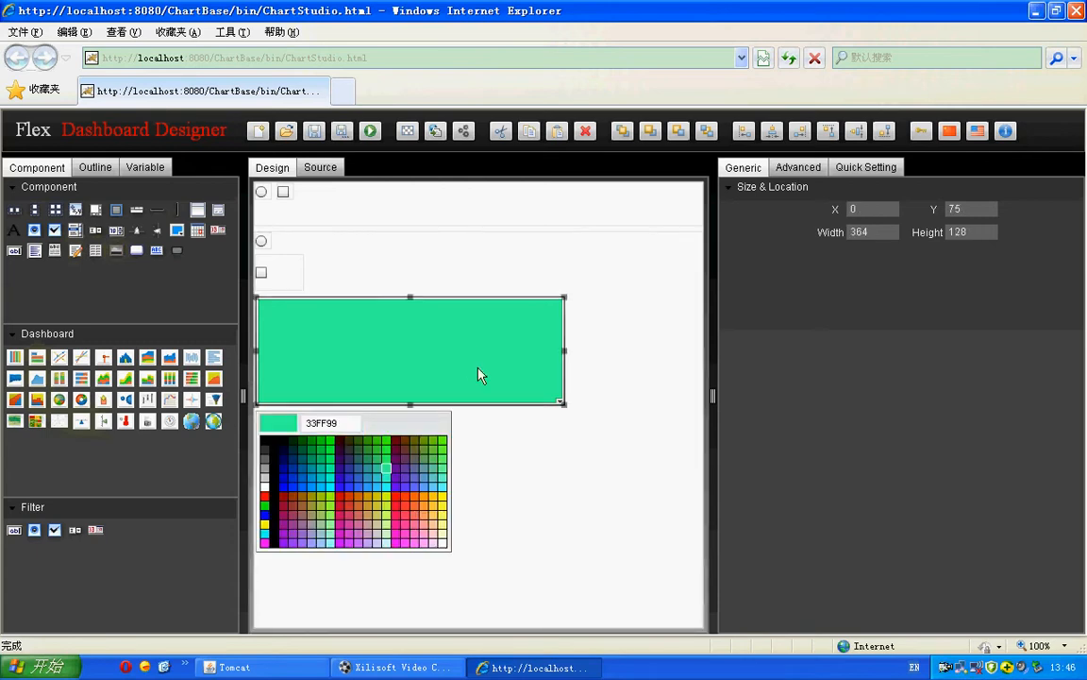
pyautogui.click(587, 135)
pyautogui.click(266, 276)
pyautogui.press('Delete')
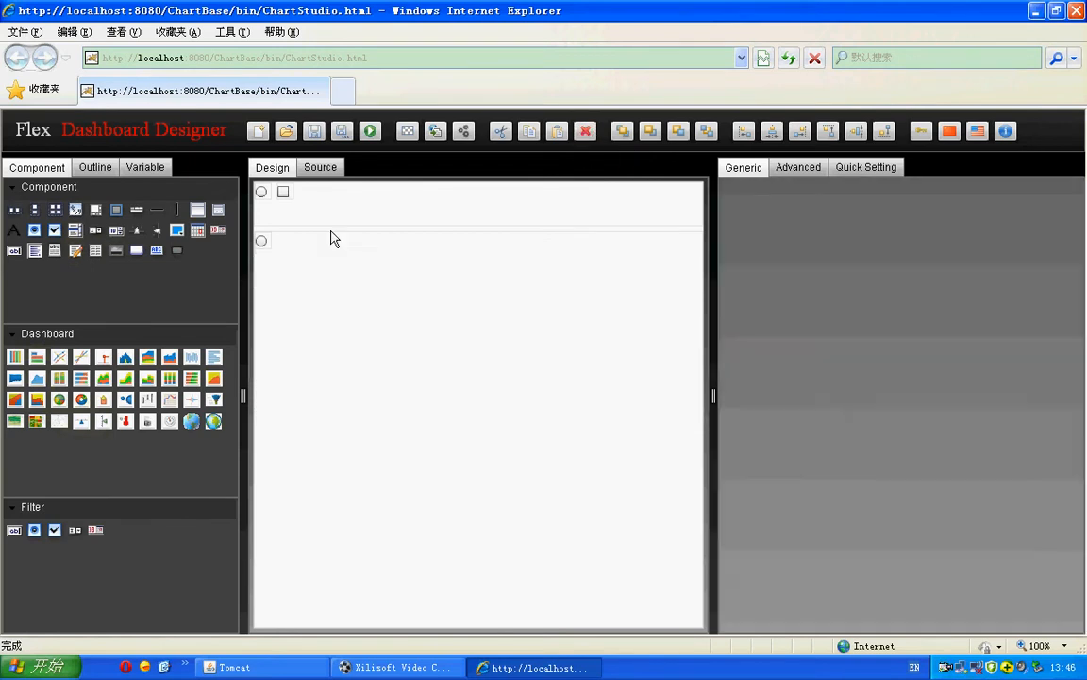
pyautogui.click(259, 243)
pyautogui.click(587, 134)
# Delete the check box and the radio button from the upper container
pyautogui.click(258, 207)
pyautogui.click(282, 192)
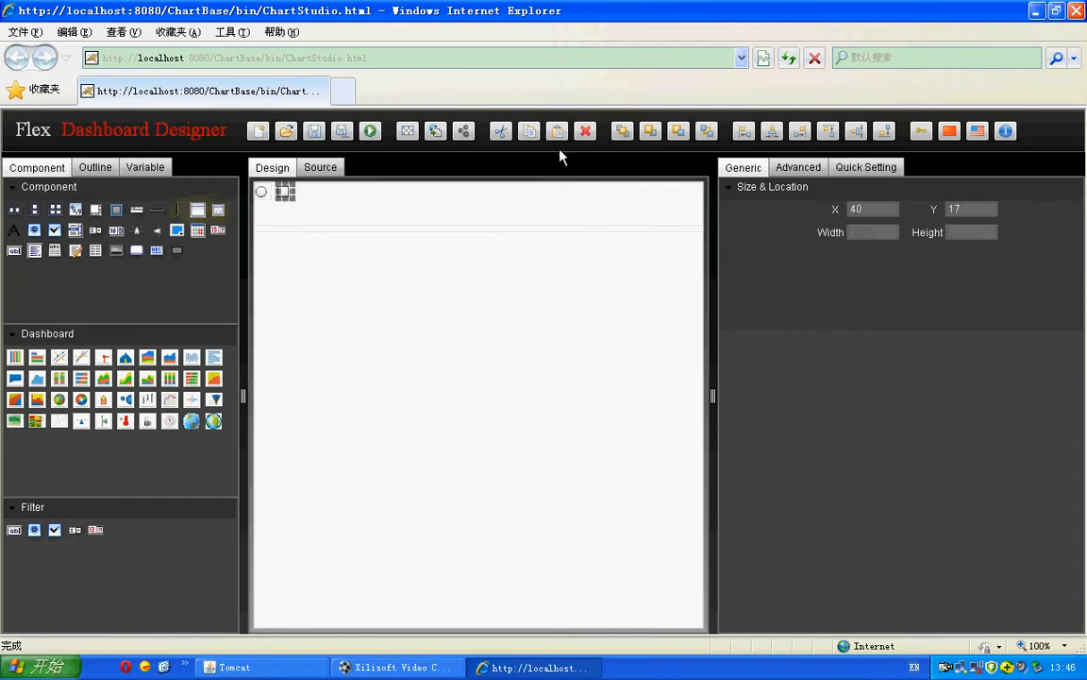
pyautogui.click(586, 131)
pyautogui.click(262, 195)
pyautogui.click(585, 131)
# Add a data grid to the lower VGroup and show its Data Source settings
pyautogui.click(469, 335)
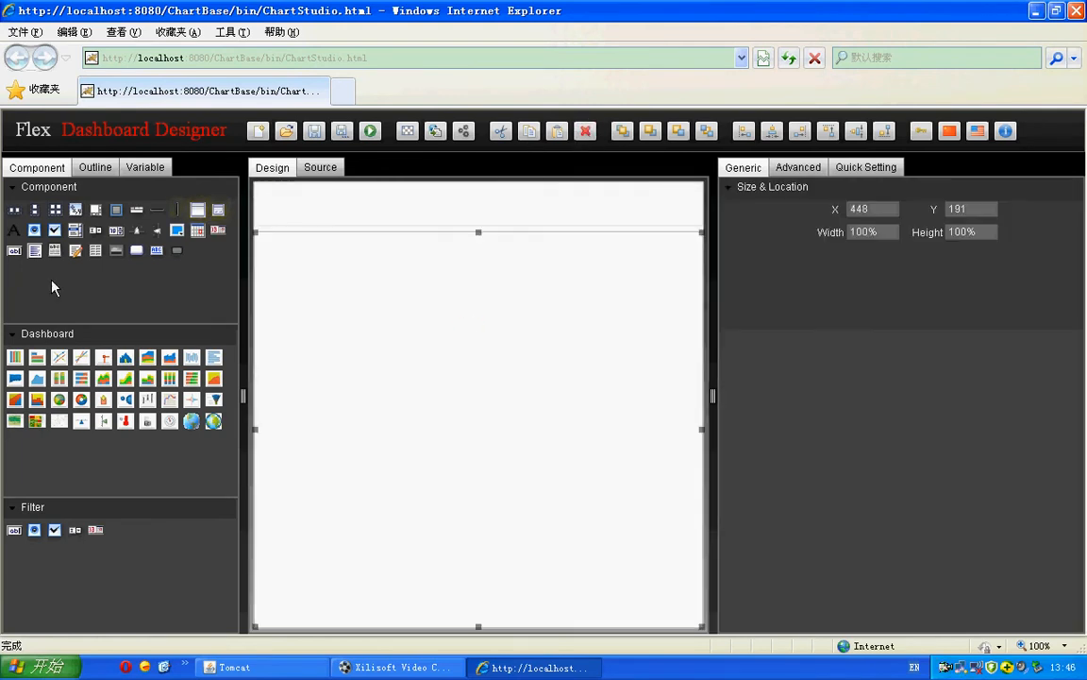
pyautogui.moveTo(79, 253); pyautogui.dragTo(426, 331)
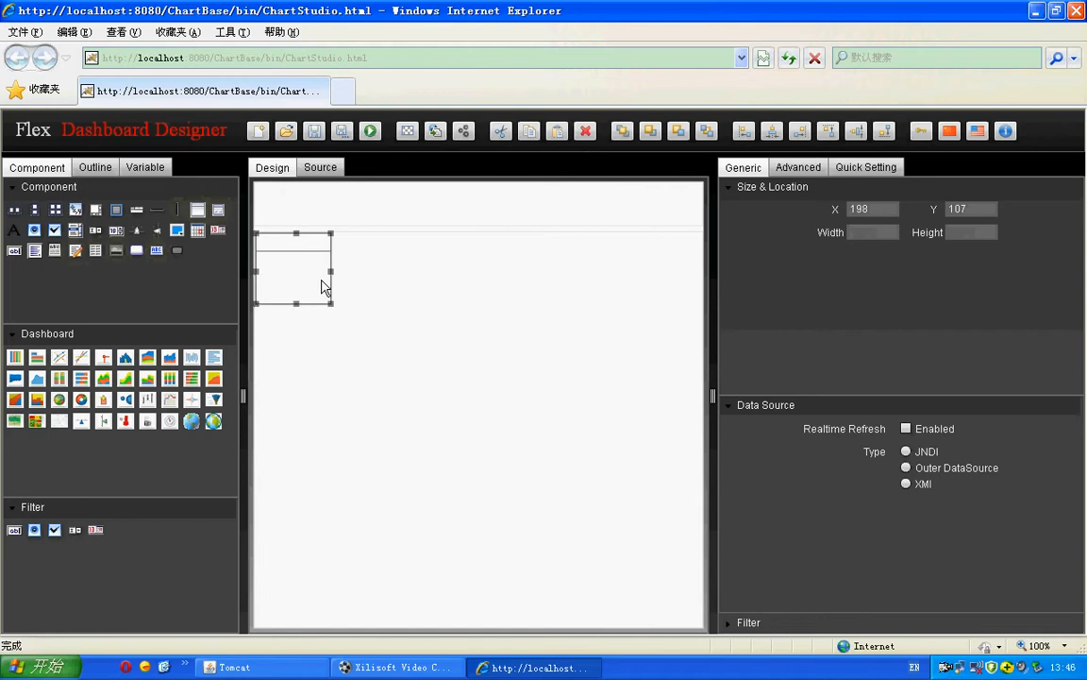
pyautogui.click(770, 408)
pyautogui.click(743, 605)
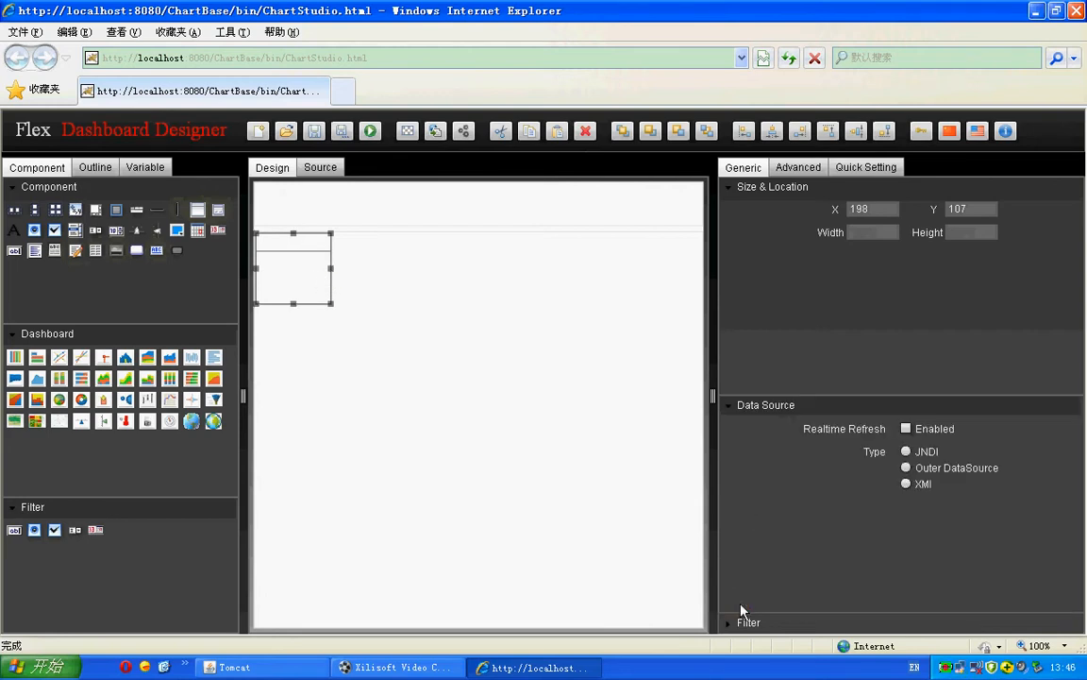
# Set the data grid's data source type to JNDI and choose SampleData as the connection
pyautogui.click(919, 456)
pyautogui.click(906, 451)
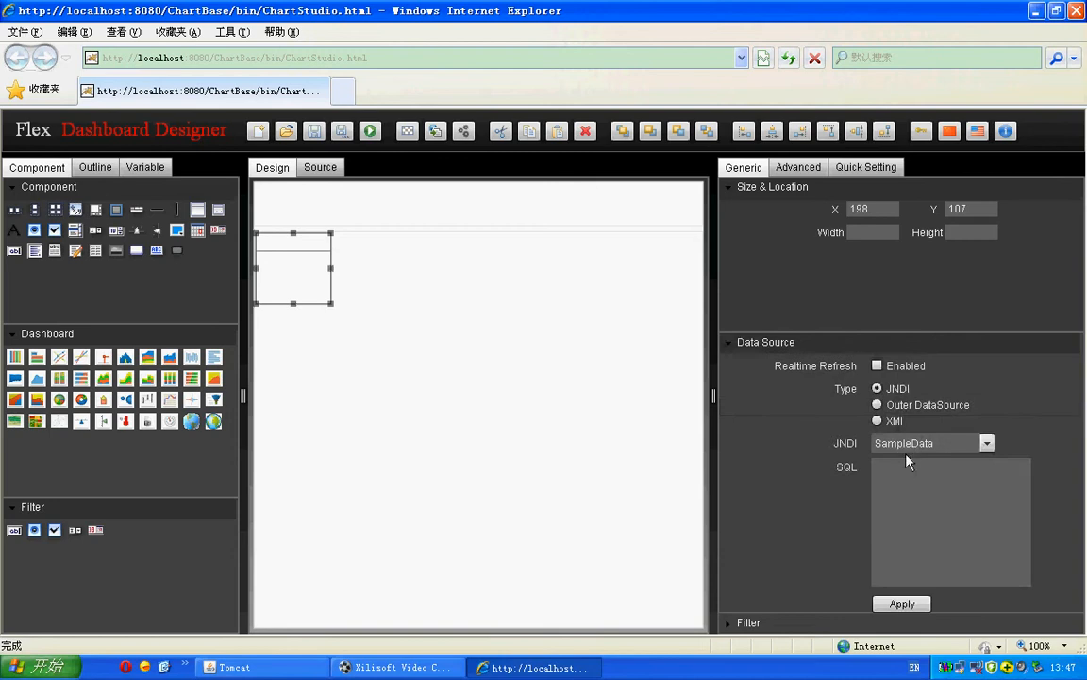
pyautogui.click(986, 443)
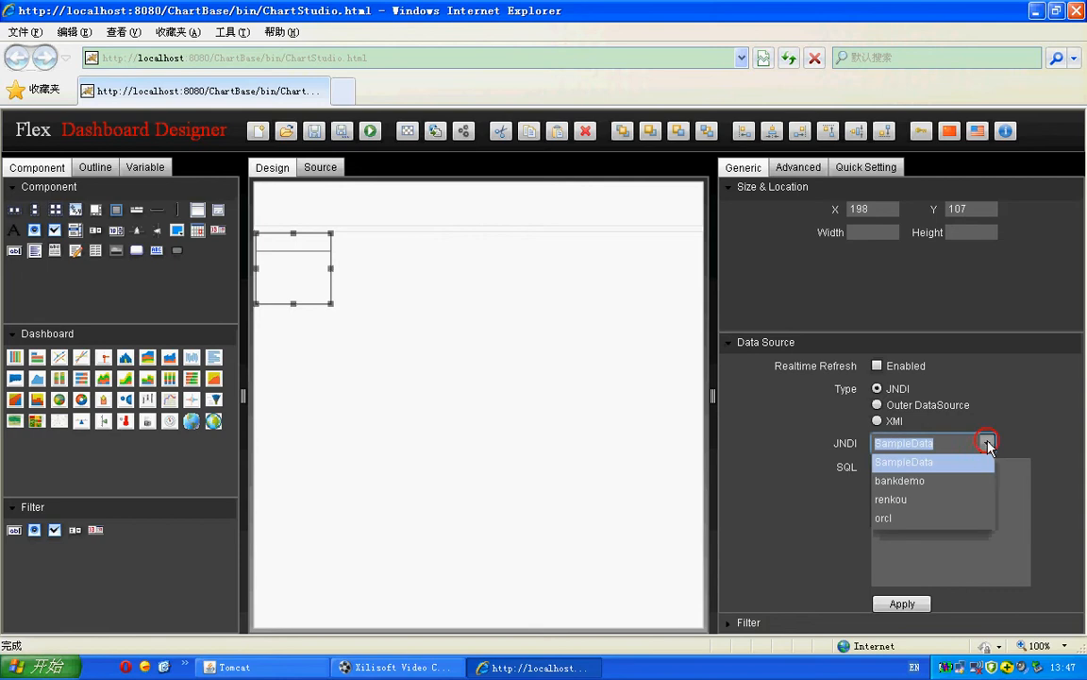
pyautogui.click(964, 495)
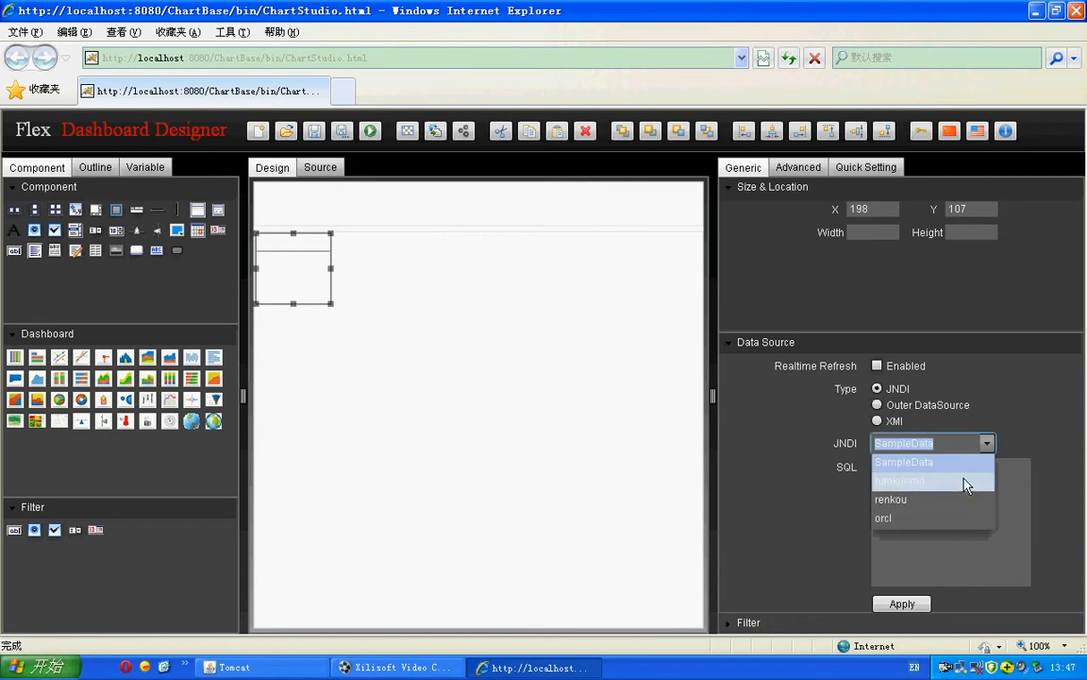
pyautogui.click(961, 462)
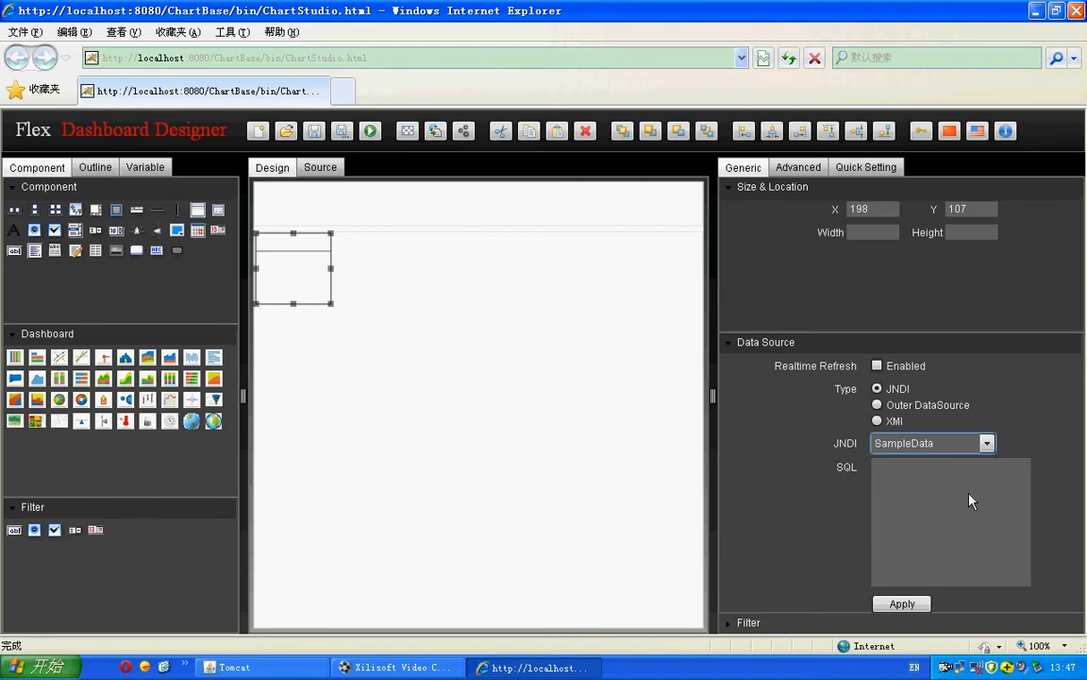
# Enter the SQL query "select product,sold,year,quarter from product_sold" for the data grid and apply it
pyautogui.click(969, 492)
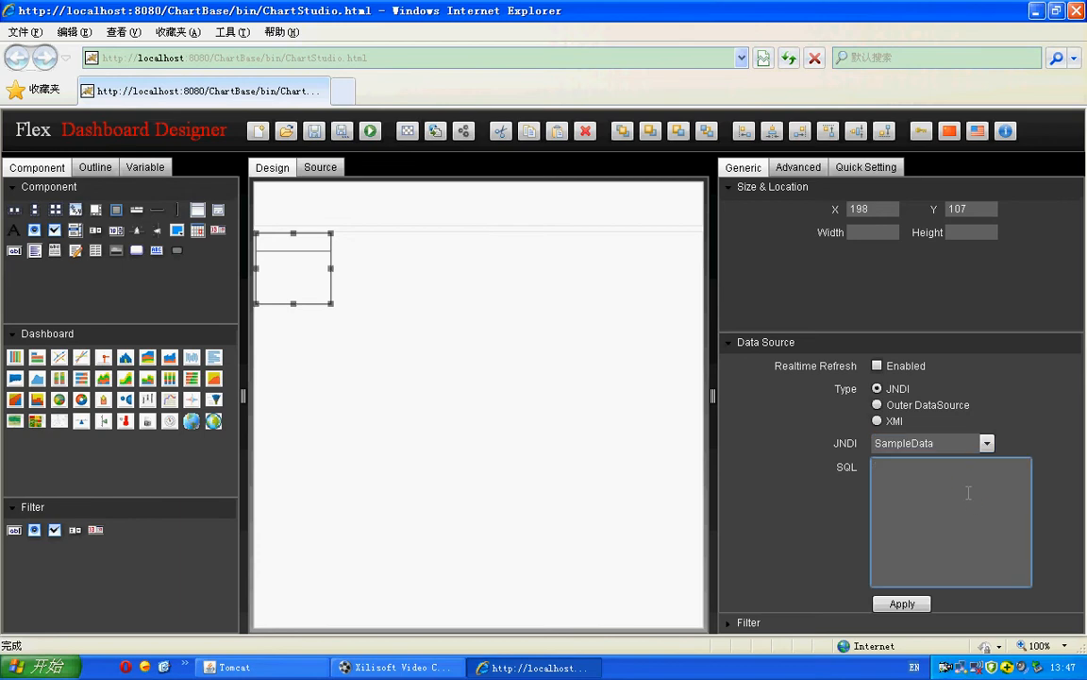
pyautogui.write('select product,sold,year,quar')
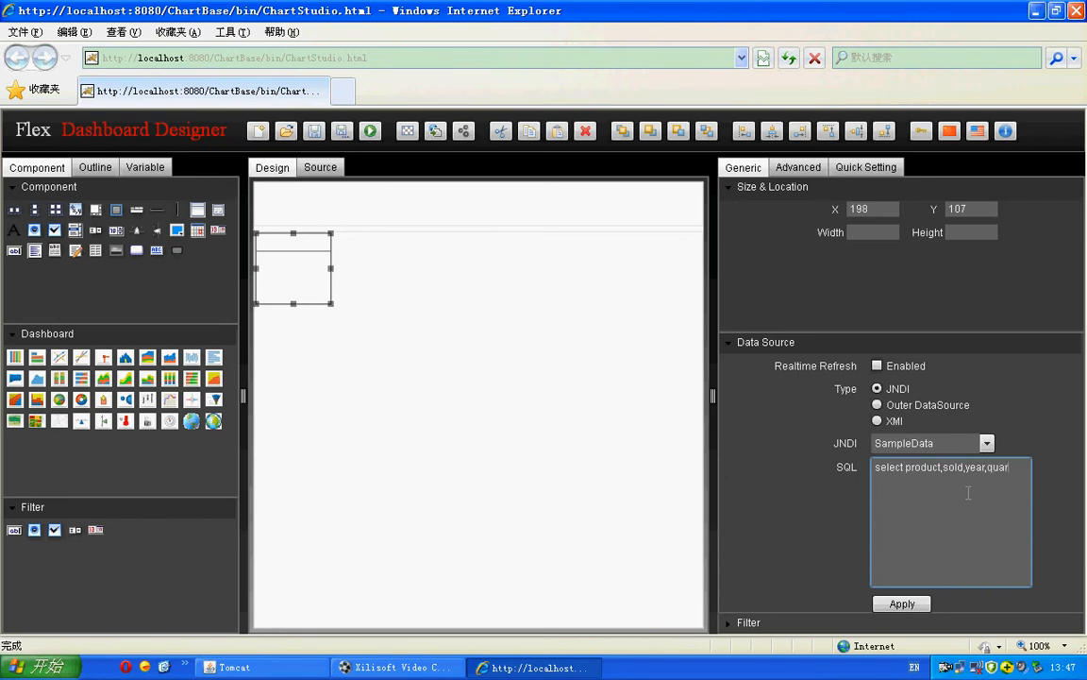
pyautogui.write('ter from product_sold')
pyautogui.click(902, 604)
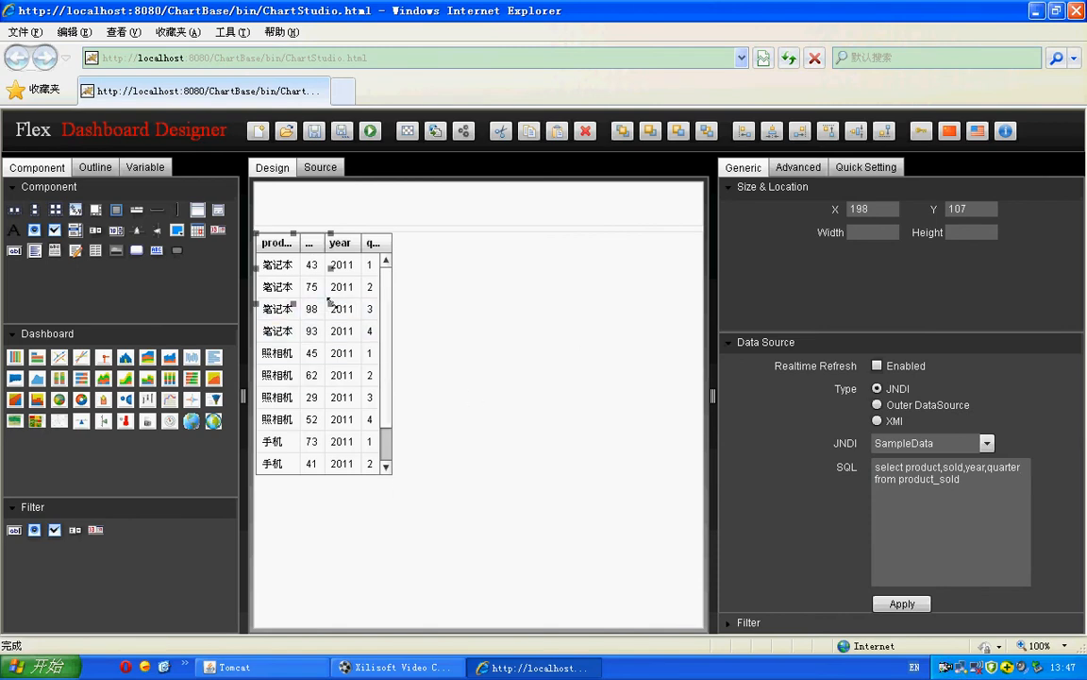
# Enlarge the data grid to about 483 by 302, then enable and apply realtime refresh for its data source
pyautogui.moveTo(330, 300); pyautogui.dragTo(666, 489)
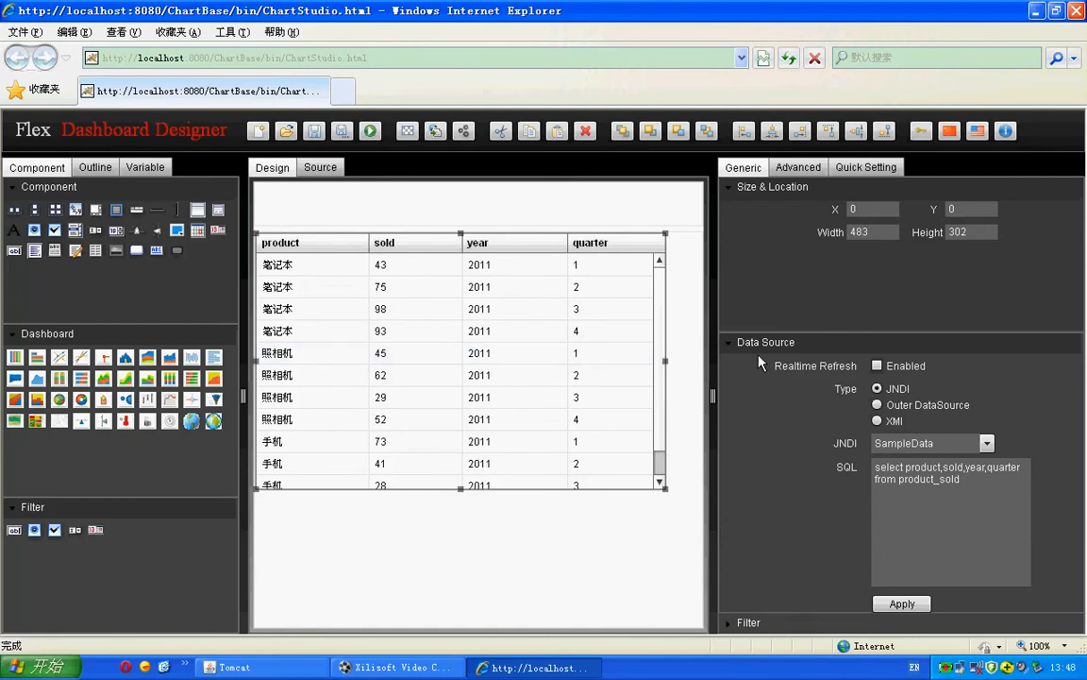
pyautogui.click(877, 367)
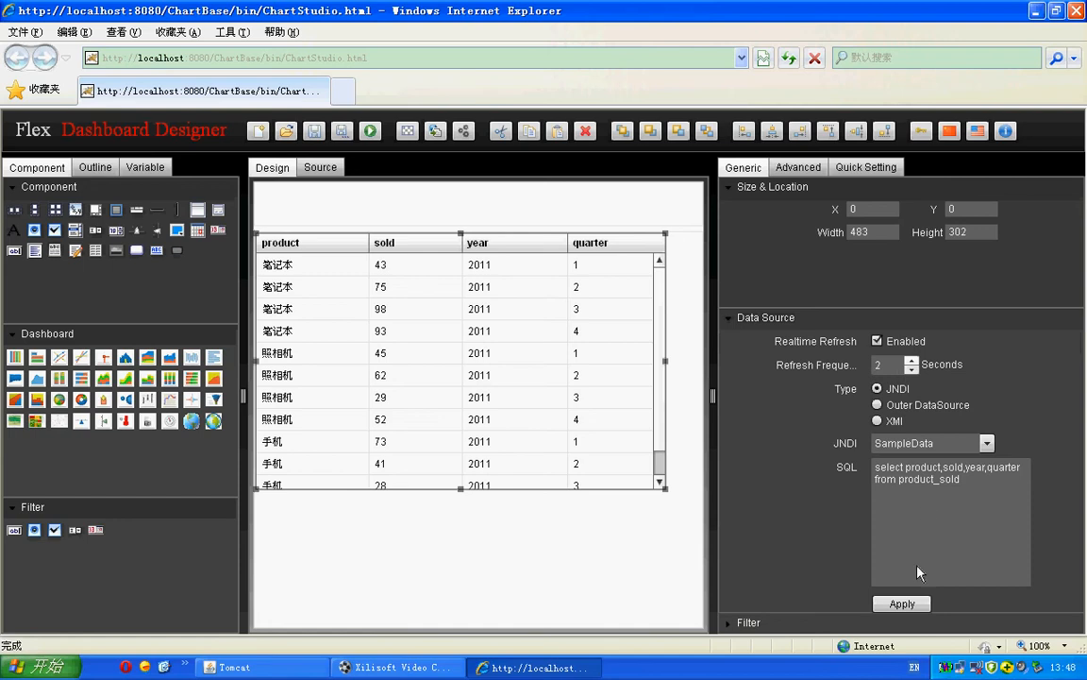
pyautogui.click(904, 606)
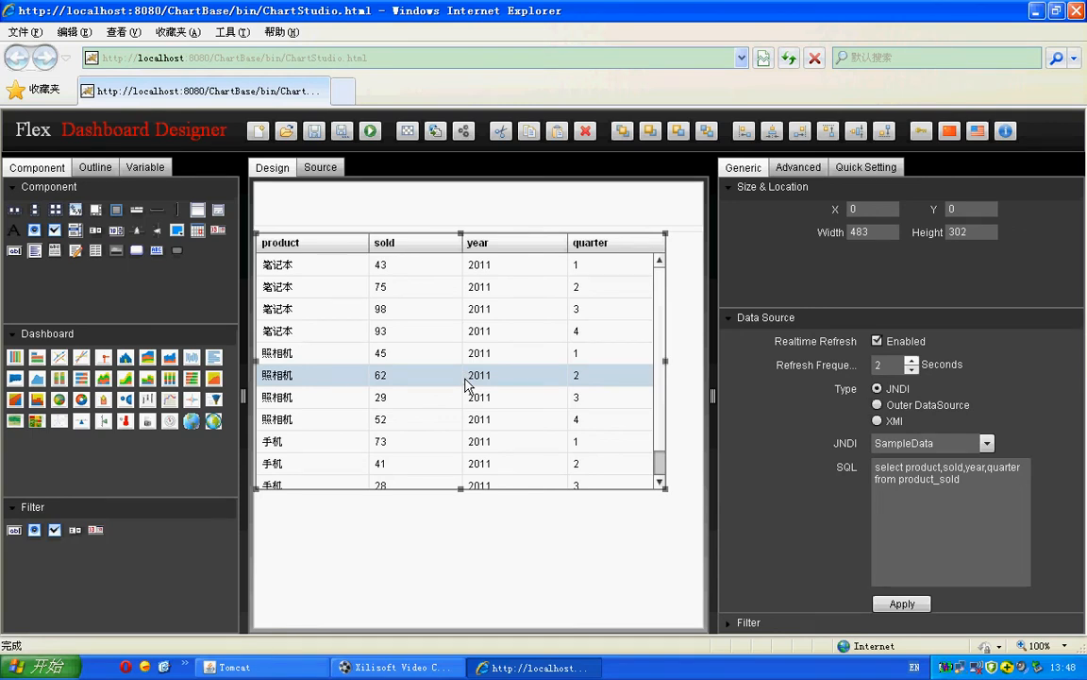
# Run the dashboard, saving it as 2grid.xml in the Demo folder under reports, and maximize the preview window
pyautogui.click(371, 130)
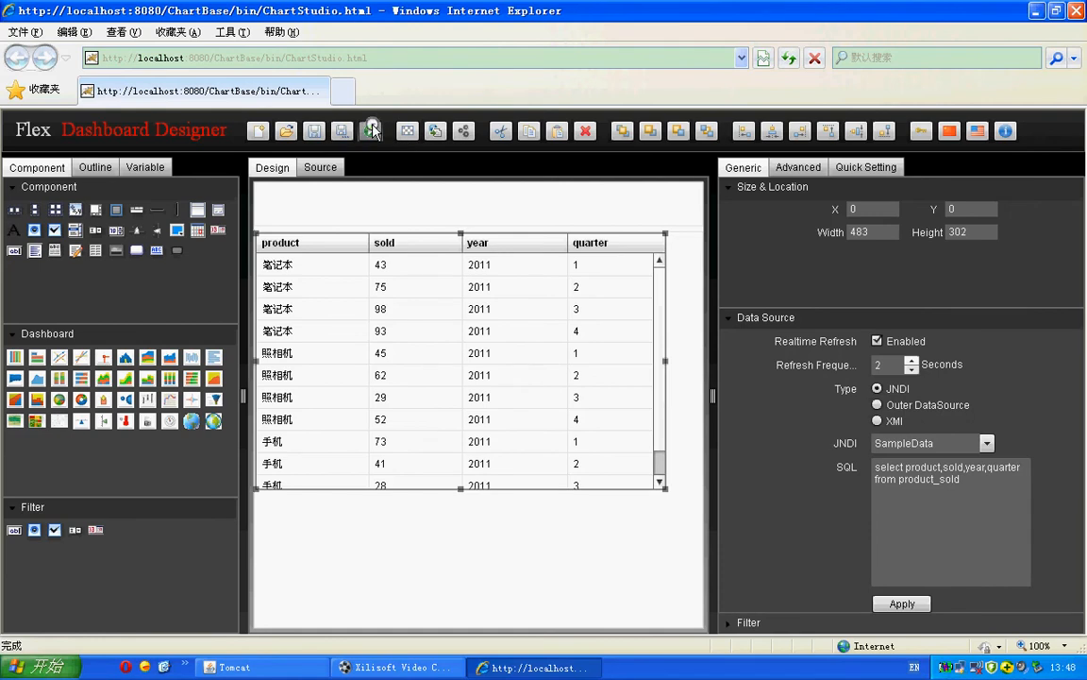
pyautogui.click(340, 128)
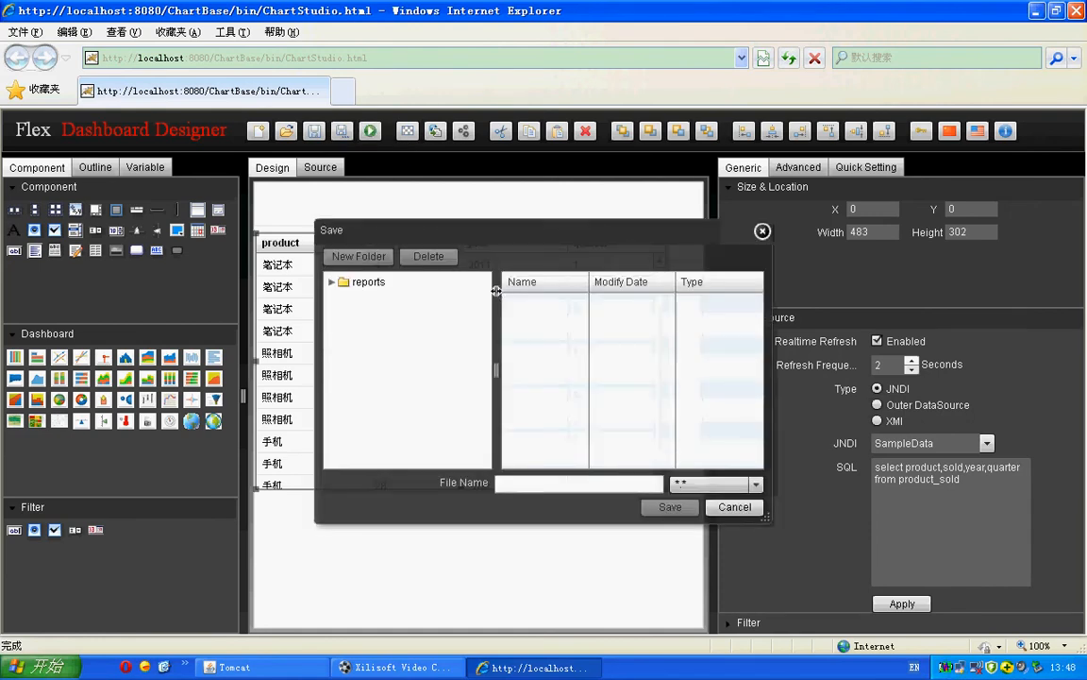
pyautogui.click(333, 282)
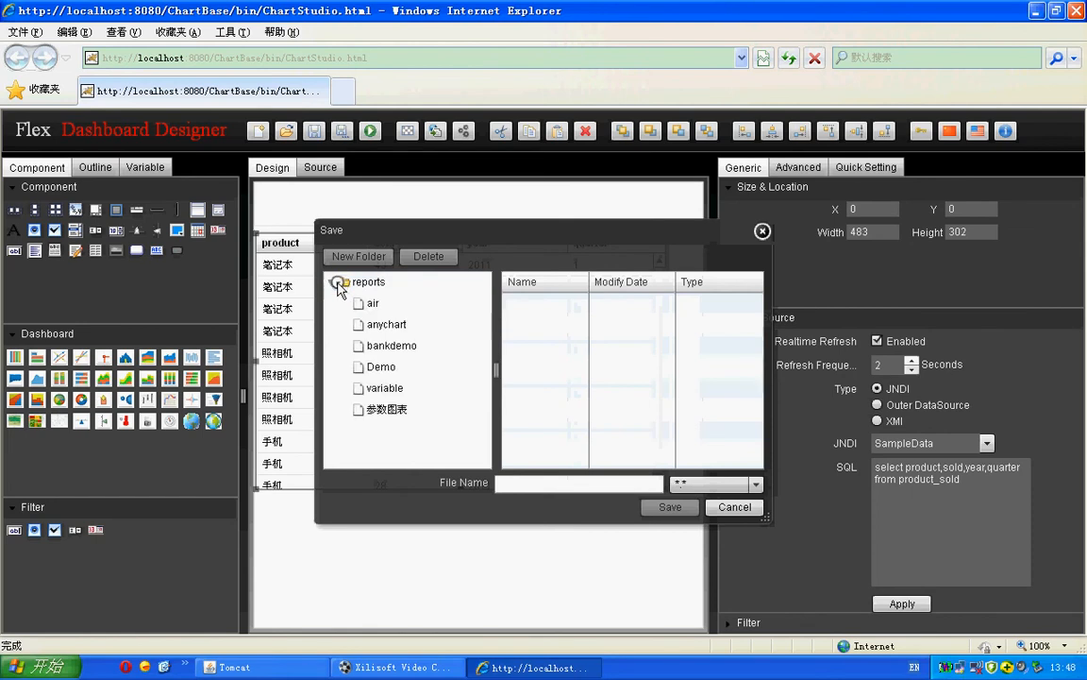
pyautogui.click(389, 368)
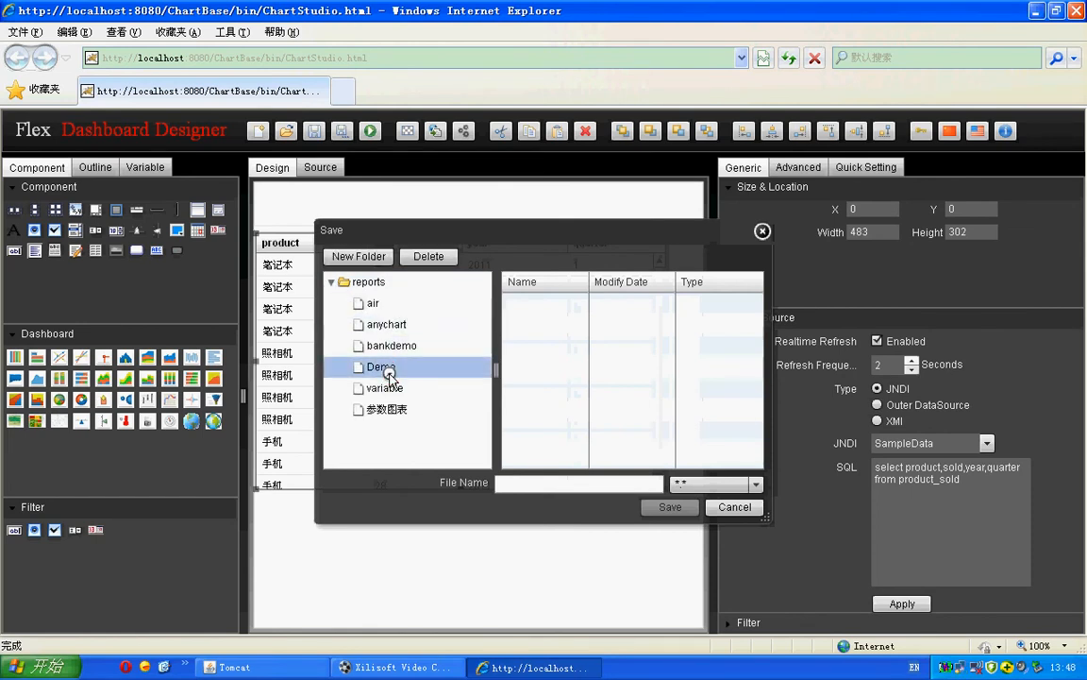
pyautogui.click(557, 485)
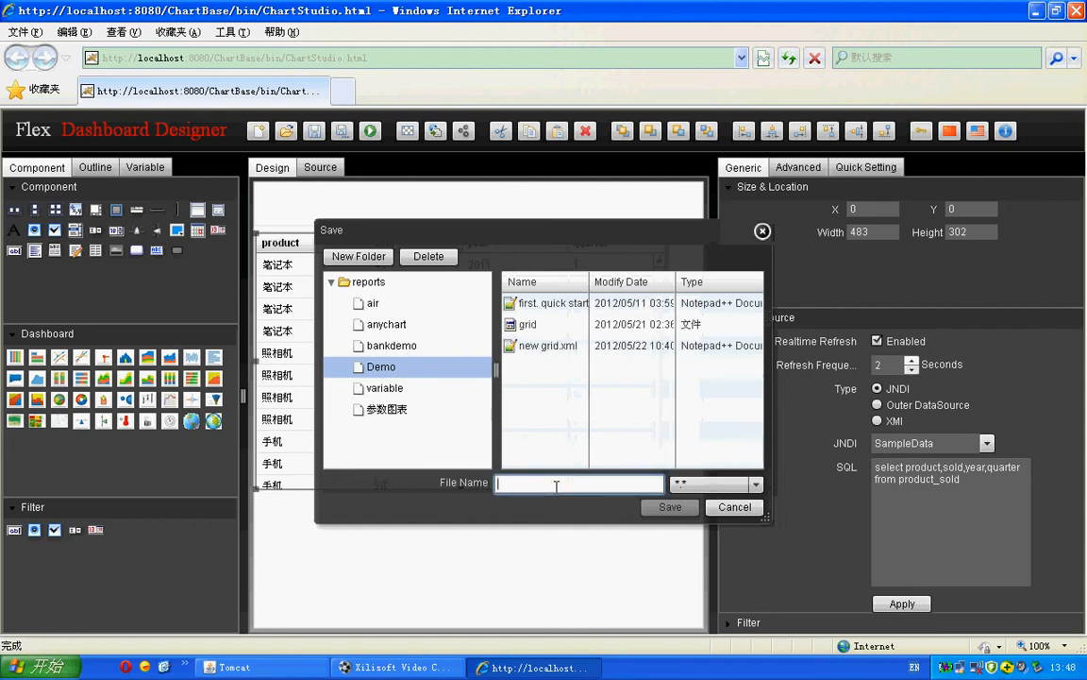
pyautogui.write('2g')
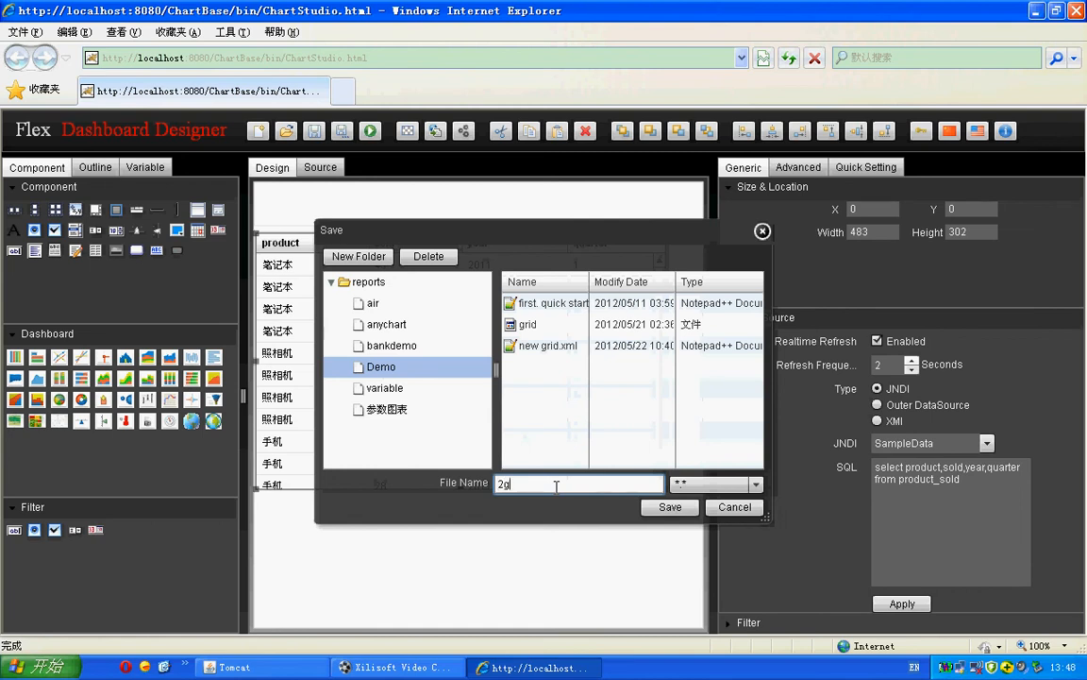
pyautogui.write('rid.xml')
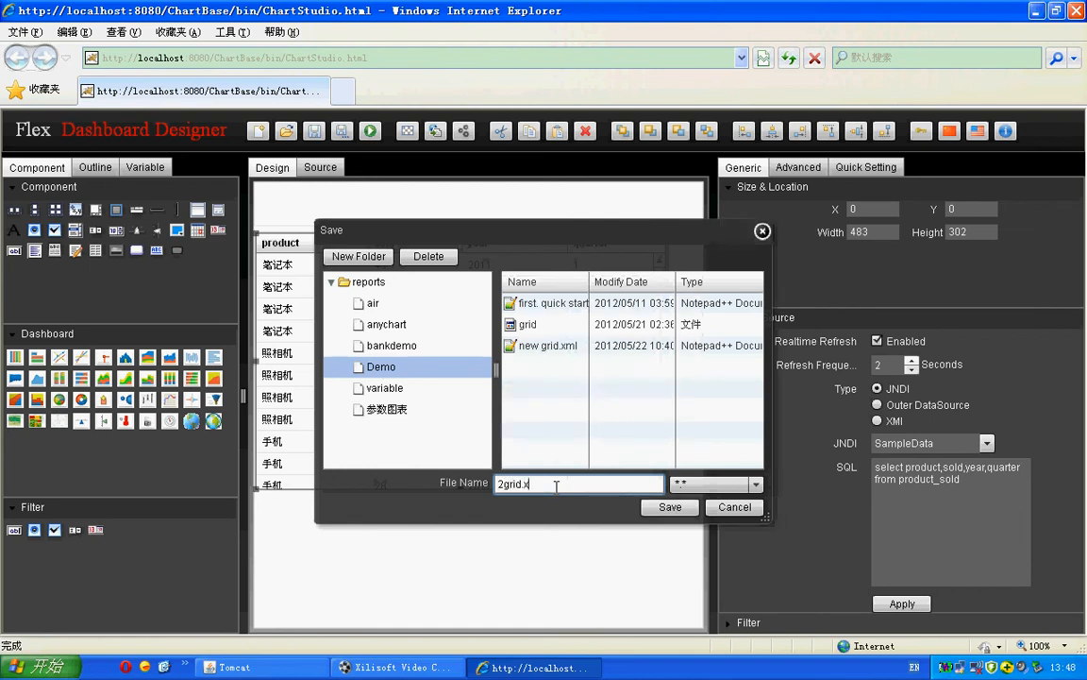
pyautogui.click(672, 508)
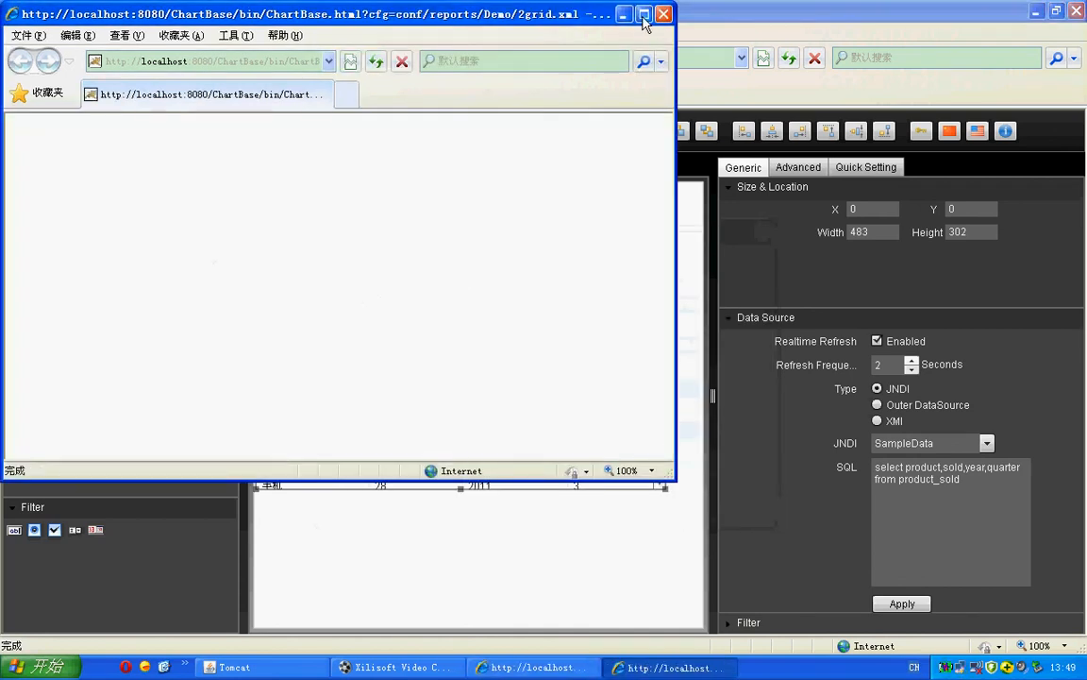
pyautogui.click(644, 14)
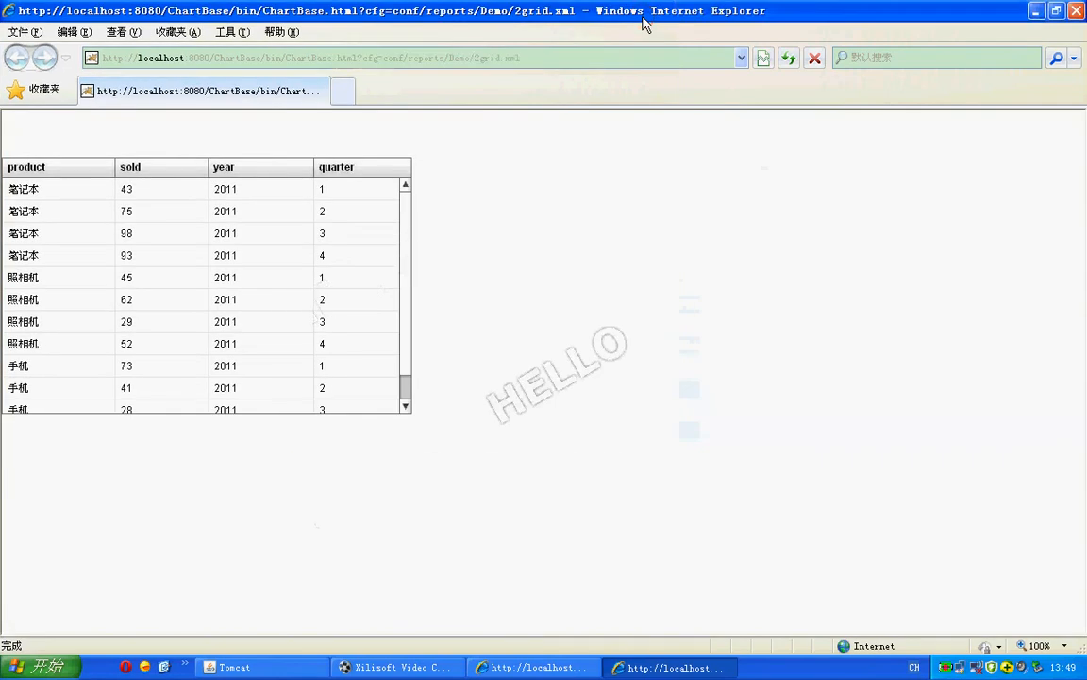